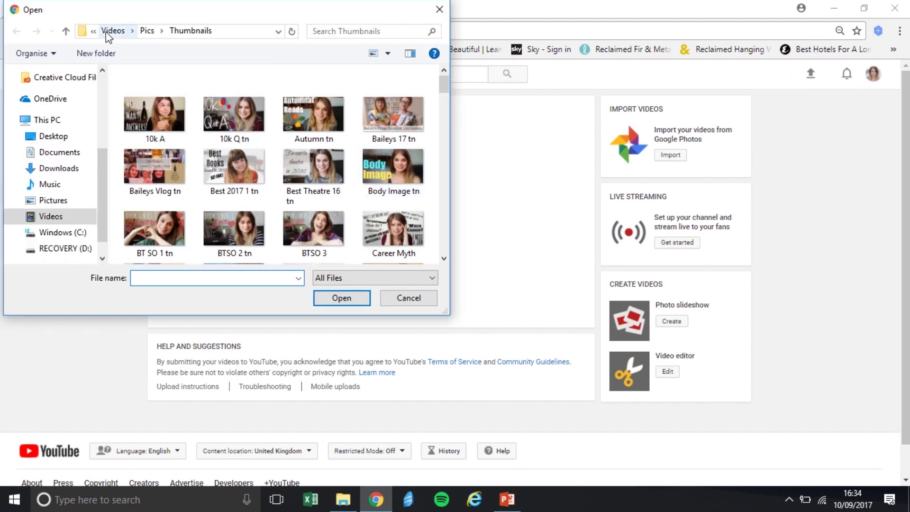
- Open Haul Sep 17.mp4 from Videos > Finished Videos to begin the upload
{"action": "left_click", "coordinate": [110, 31]}
{"action": "double_click", "coordinate": [152, 95]}
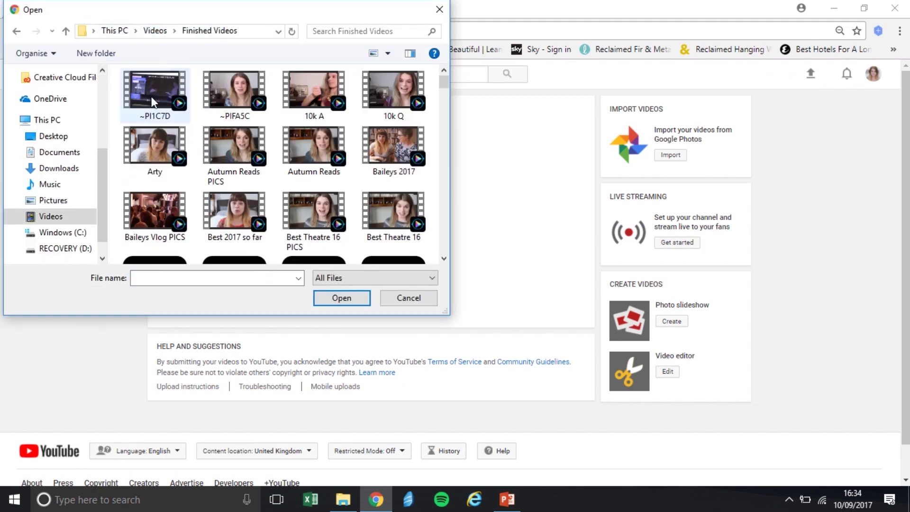
{"action": "left_click", "coordinate": [199, 282]}
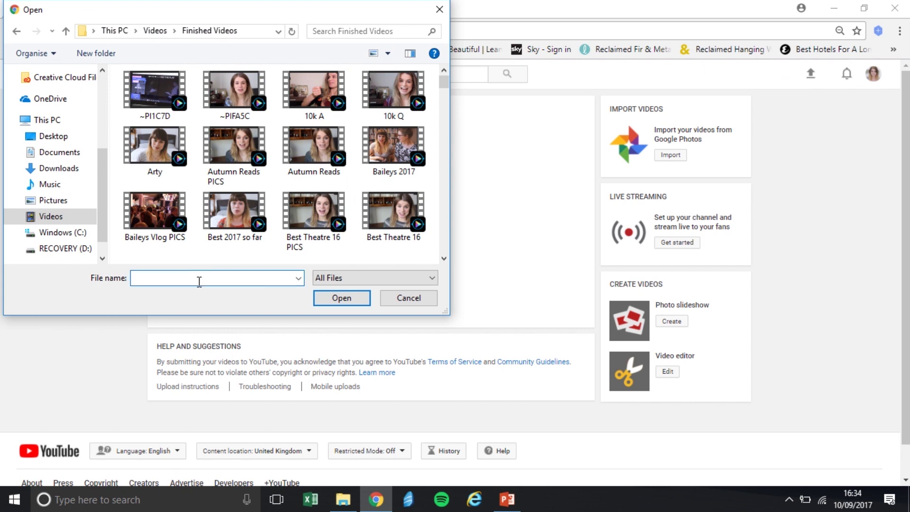
{"action": "type", "text": "bo"}
{"action": "key", "text": "BackSpace"}
{"action": "key", "text": "BackSpace"}
{"action": "type", "text": "haul sep"}
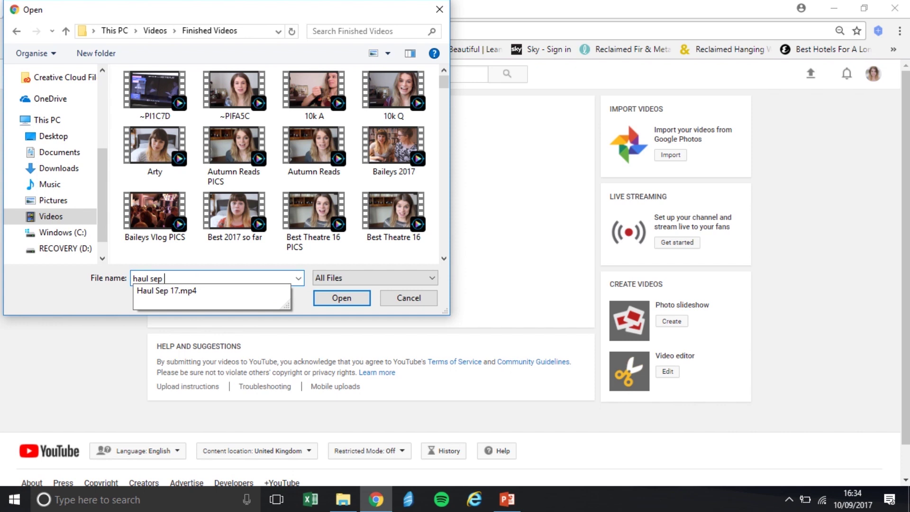
{"action": "key", "text": "Down"}
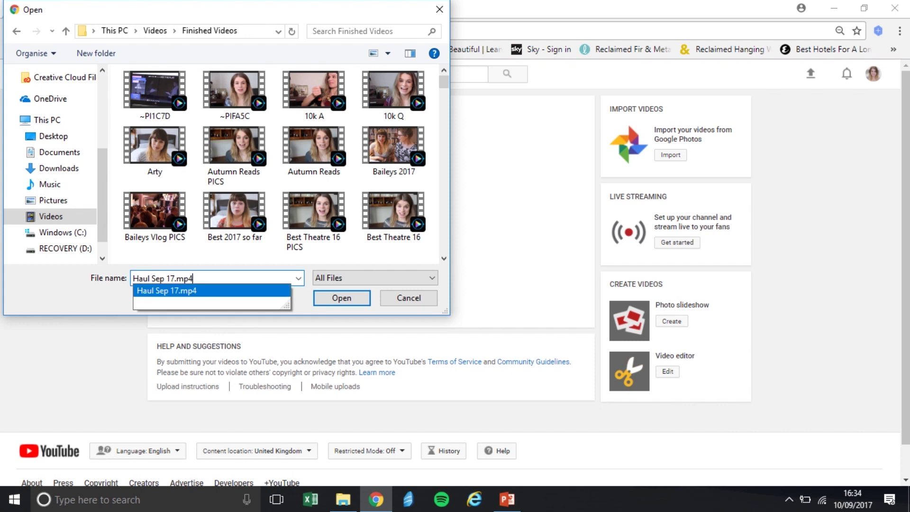
{"action": "left_click", "coordinate": [203, 291]}
{"action": "left_click", "coordinate": [324, 300]}
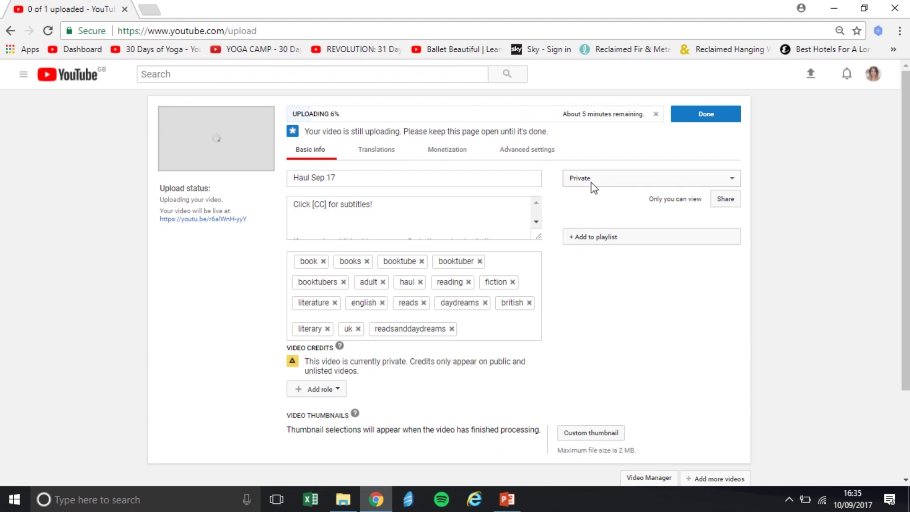
- Select the Haul Sep 17 title and check the playlist list without adding one
{"action": "scroll", "coordinate": [571, 313], "scroll_direction": "down", "scroll_amount": 3}
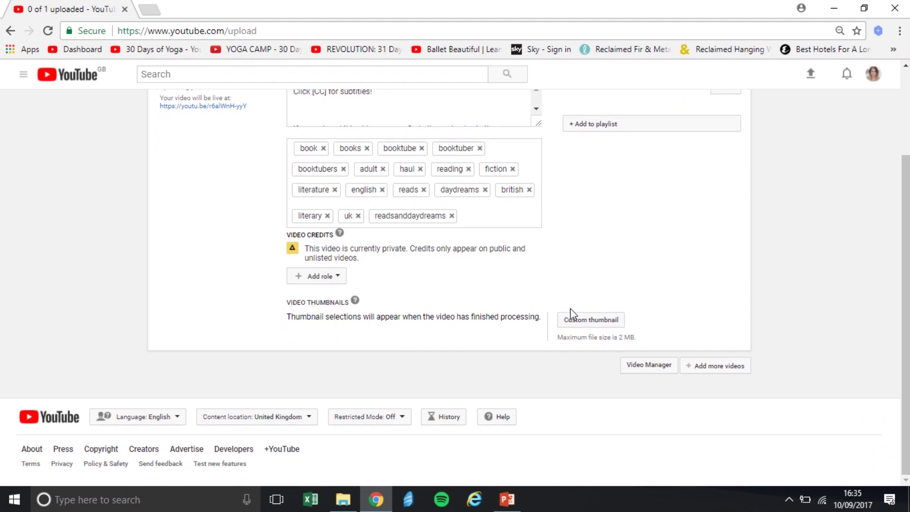
{"action": "scroll", "coordinate": [571, 312], "scroll_direction": "up", "scroll_amount": 3}
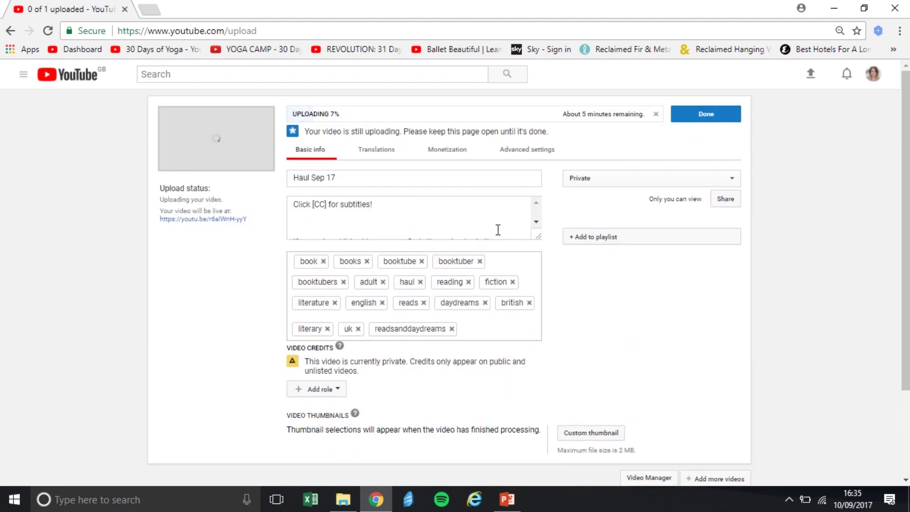
{"action": "triple_click", "coordinate": [401, 183]}
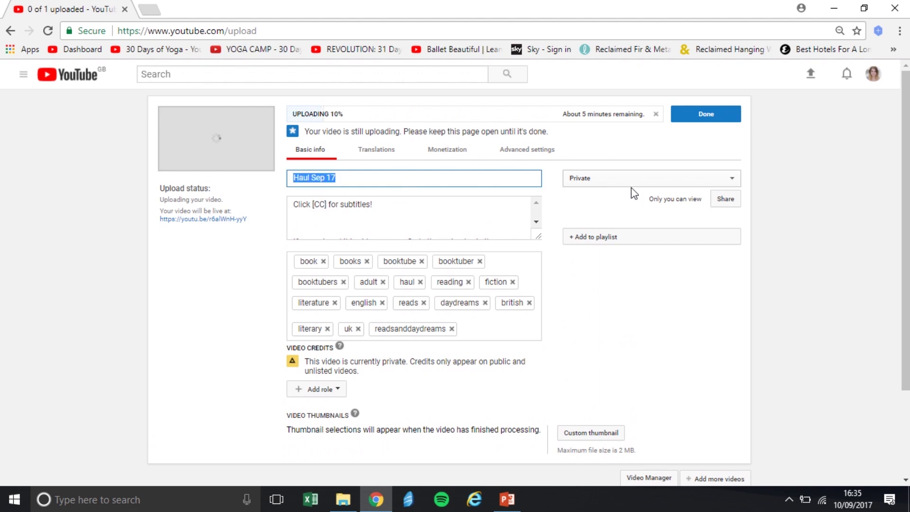
{"action": "left_click", "coordinate": [565, 242]}
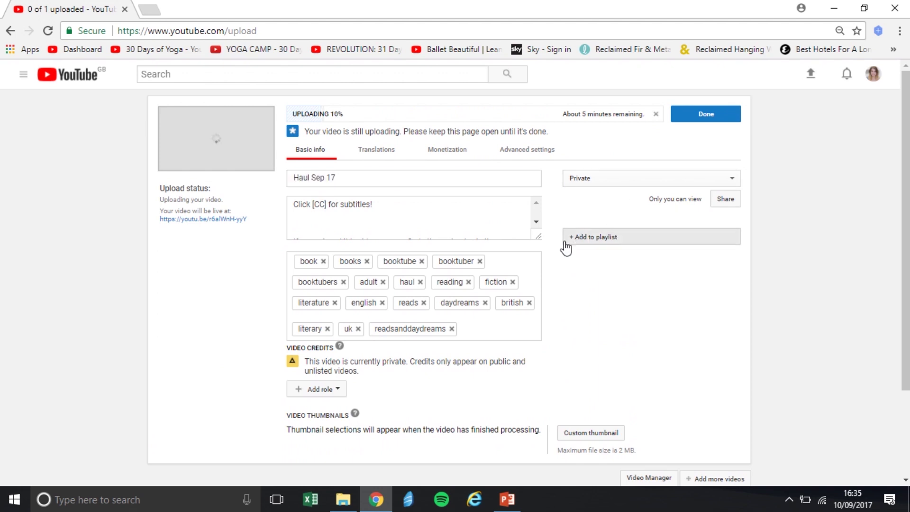
{"action": "left_click", "coordinate": [567, 207]}
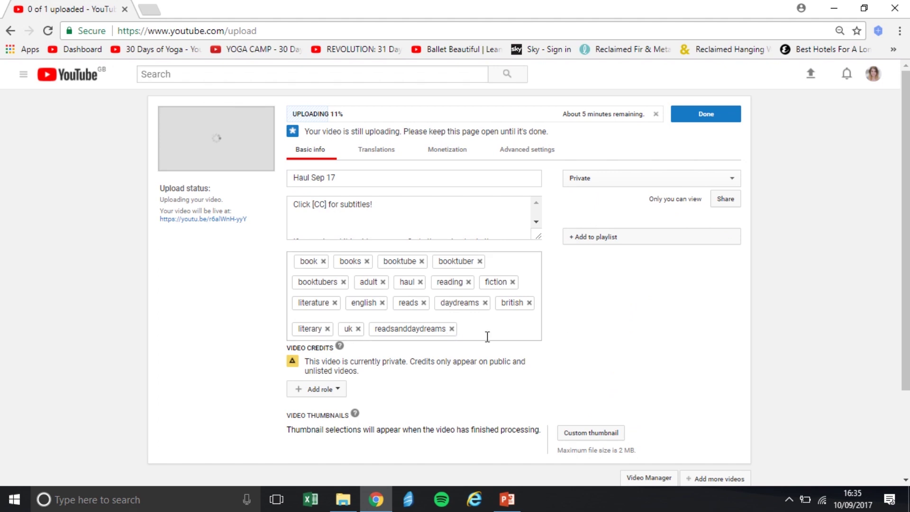
- Scroll through the description to locate the Shakespeare Series playlist paragraph
{"action": "left_click", "coordinate": [536, 222]}
{"action": "scroll", "coordinate": [536, 222], "scroll_direction": "down", "scroll_amount": 3}
{"action": "scroll", "coordinate": [537, 223], "scroll_direction": "up", "scroll_amount": 5}
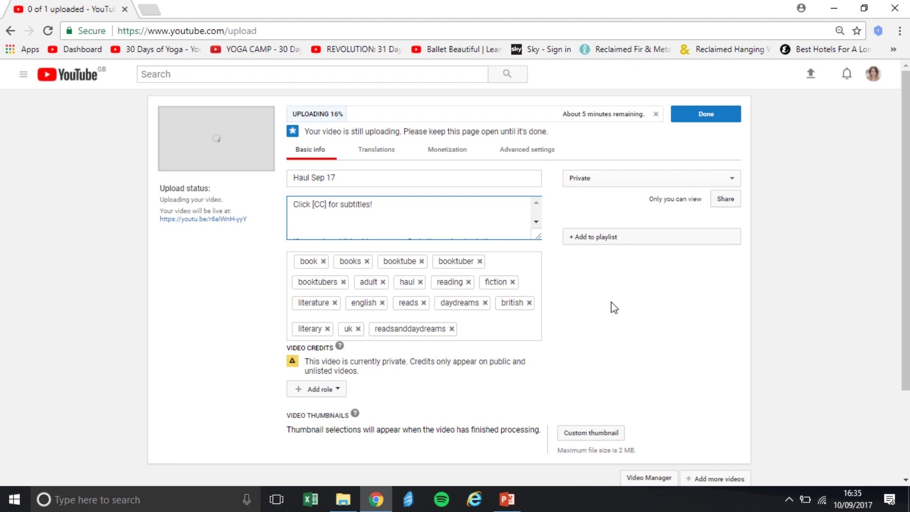
{"action": "scroll", "coordinate": [614, 326], "scroll_direction": "down", "scroll_amount": 1}
{"action": "scroll", "coordinate": [613, 327], "scroll_direction": "up", "scroll_amount": 1}
{"action": "left_click", "coordinate": [536, 222]}
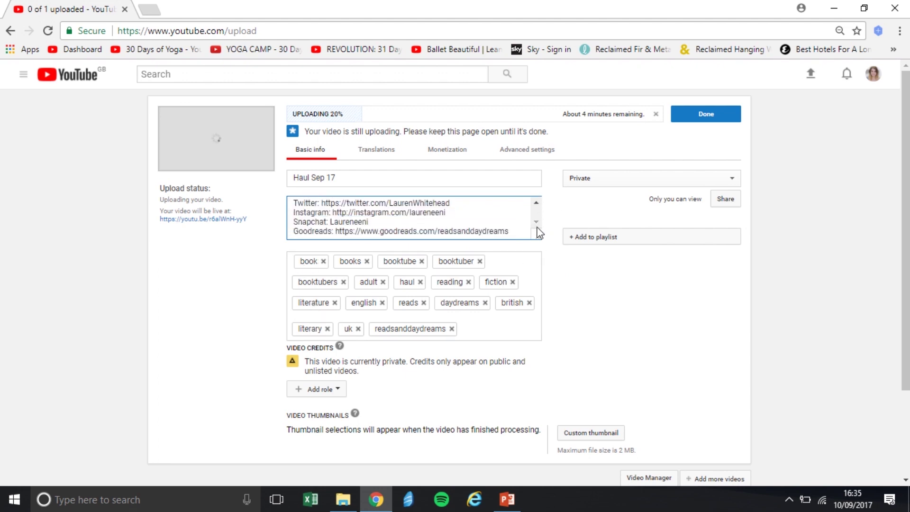
{"action": "left_click", "coordinate": [537, 202]}
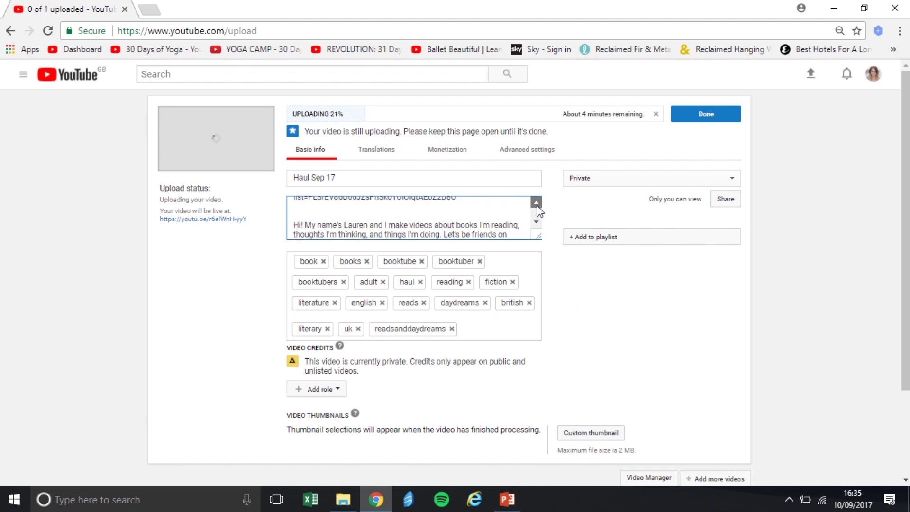
{"action": "left_click", "coordinate": [536, 222]}
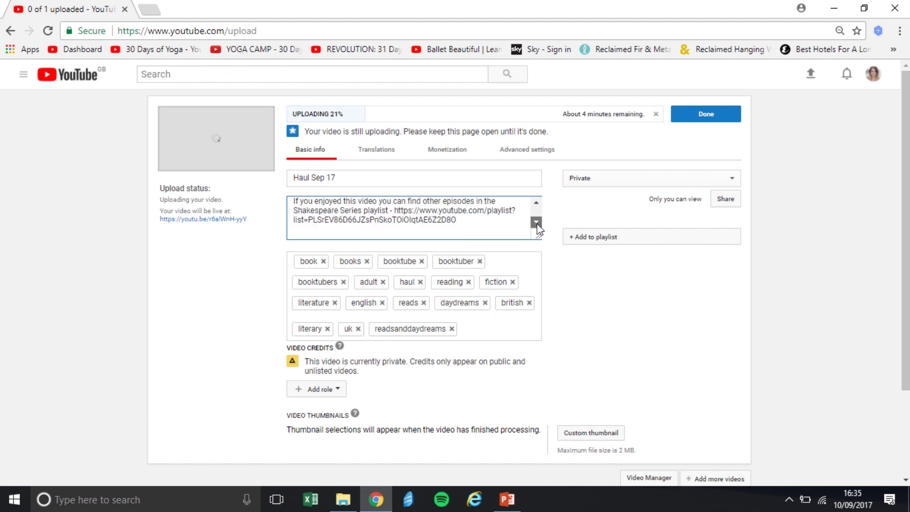
{"action": "left_click", "coordinate": [536, 203]}
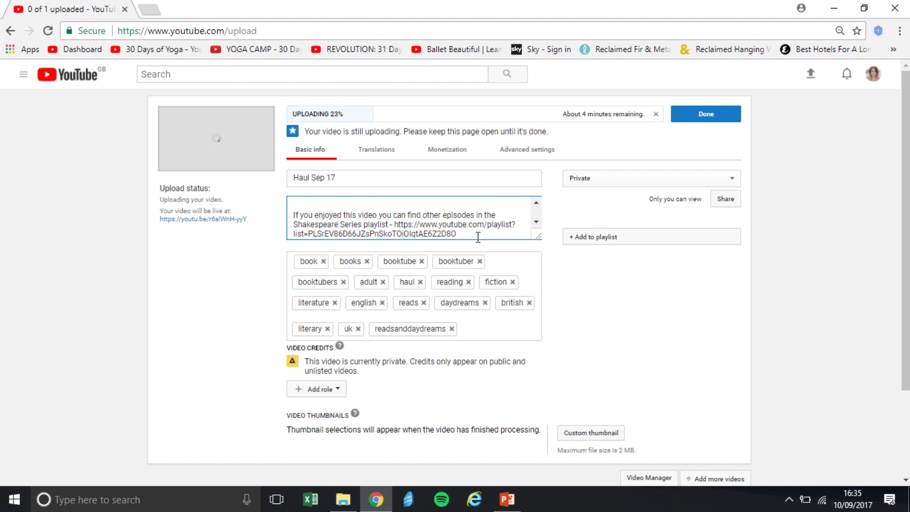
- Delete the Shakespeare Series playlist link and sentence from the description
{"action": "left_click_drag", "start_coordinate": [480, 235], "coordinate": [417, 222]}
{"action": "left_click", "coordinate": [539, 204]}
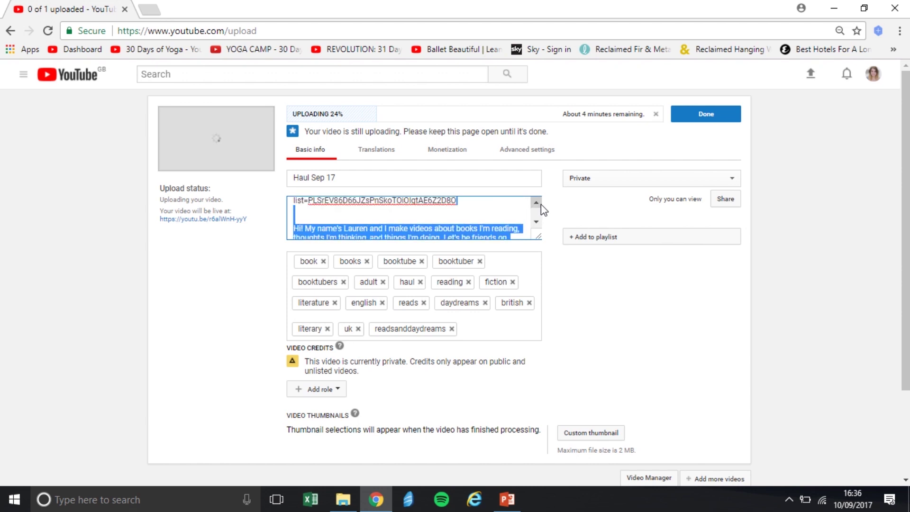
{"action": "left_click", "coordinate": [483, 232]}
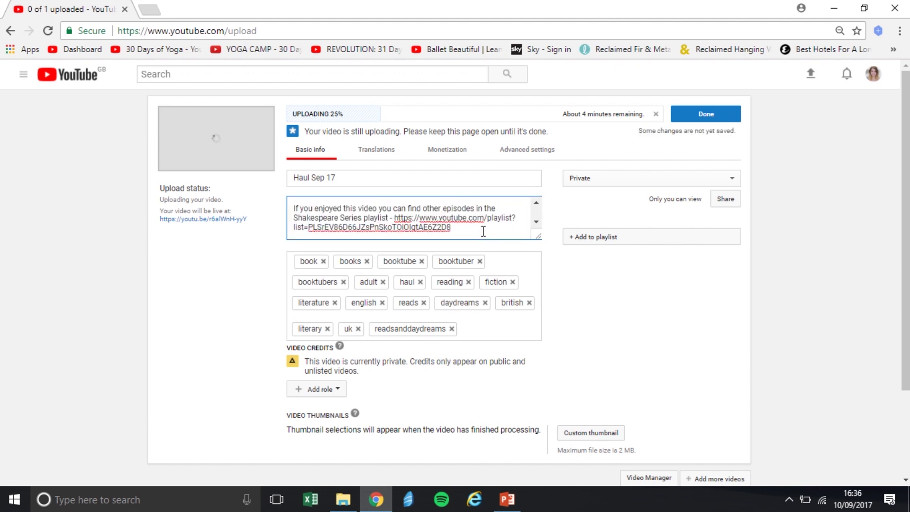
{"action": "key", "text": "BackSpace"}
{"action": "key", "text": "BackSpace"}
{"action": "key", "text": "BackSpace"}
{"action": "key", "text": "BackSpace"}
{"action": "key", "text": "BackSpace"}
{"action": "key", "text": "BackSpace"}
{"action": "key", "text": "BackSpace"}
{"action": "key", "text": "BackSpace"}
{"action": "key", "text": "BackSpace"}
{"action": "key", "text": "BackSpace"}
{"action": "key", "text": "BackSpace"}
{"action": "key", "text": "BackSpace"}
{"action": "key", "text": "BackSpace"}
{"action": "key", "text": "BackSpace"}
{"action": "key", "text": "BackSpace"}
{"action": "key", "text": "BackSpace"}
{"action": "key", "text": "BackSpace"}
{"action": "key", "text": "BackSpace"}
{"action": "key", "text": "BackSpace"}
{"action": "key", "text": "BackSpace"}
{"action": "key", "text": "BackSpace"}
{"action": "key", "text": "BackSpace"}
{"action": "key", "text": "BackSpace"}
{"action": "key", "text": "BackSpace"}
{"action": "key", "text": "BackSpace"}
{"action": "key", "text": "BackSpace"}
{"action": "key", "text": "BackSpace"}
{"action": "key", "text": "BackSpace"}
{"action": "key", "text": "BackSpace"}
{"action": "key", "text": "BackSpace"}
{"action": "key", "text": "BackSpace"}
{"action": "key", "text": "BackSpace"}
{"action": "key", "text": "BackSpace"}
{"action": "key", "text": "BackSpace"}
{"action": "key", "text": "BackSpace"}
{"action": "key", "text": "BackSpace"}
{"action": "key", "text": "BackSpace"}
{"action": "key", "text": "BackSpace"}
{"action": "key", "text": "BackSpace"}
{"action": "key", "text": "BackSpace"}
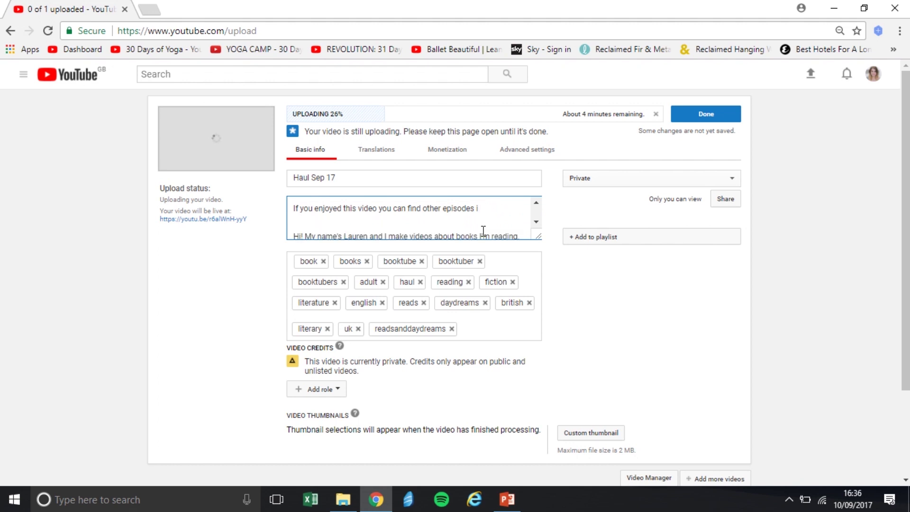
{"action": "key", "text": "BackSpace"}
{"action": "key", "text": "BackSpace"}
{"action": "key", "text": "BackSpace"}
{"action": "key", "text": "BackSpace"}
{"action": "key", "text": "BackSpace"}
{"action": "key", "text": "BackSpace"}
{"action": "key", "text": "BackSpace"}
{"action": "key", "text": "BackSpace"}
{"action": "key", "text": "BackSpace"}
{"action": "key", "text": "BackSpace"}
{"action": "key", "text": "BackSpace"}
{"action": "key", "text": "BackSpace"}
{"action": "key", "text": "BackSpace"}
{"action": "key", "text": "BackSpace"}
{"action": "key", "text": "BackSpace"}
{"action": "key", "text": "BackSpace"}
{"action": "key", "text": "BackSpace"}
{"action": "key", "text": "BackSpace"}
{"action": "key", "text": "BackSpace"}
{"action": "key", "text": "BackSpace"}
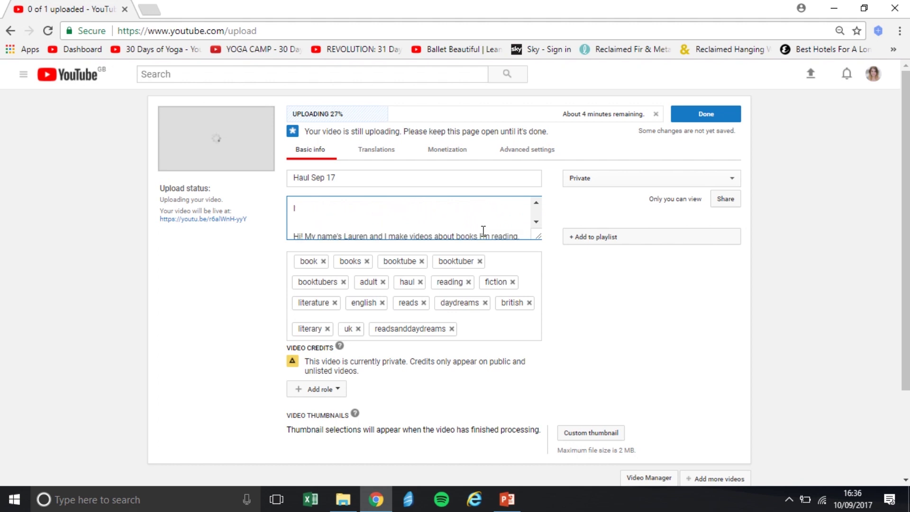
{"action": "key", "text": "BackSpace"}
{"action": "left_click", "coordinate": [489, 329]}
{"action": "left_click", "coordinate": [615, 304]}
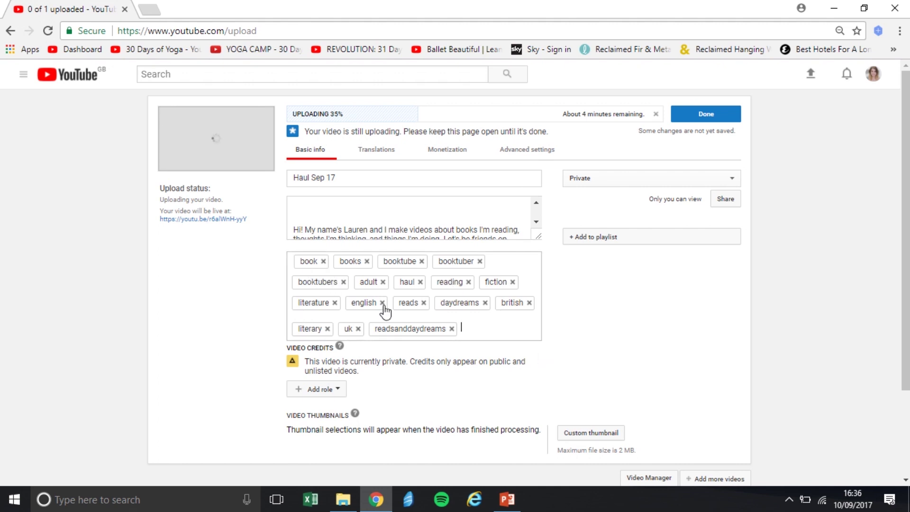
- Add the tags 'book haul', 'reads and daydreams' and the author's name
{"action": "scroll", "coordinate": [576, 315], "scroll_direction": "down", "scroll_amount": 1}
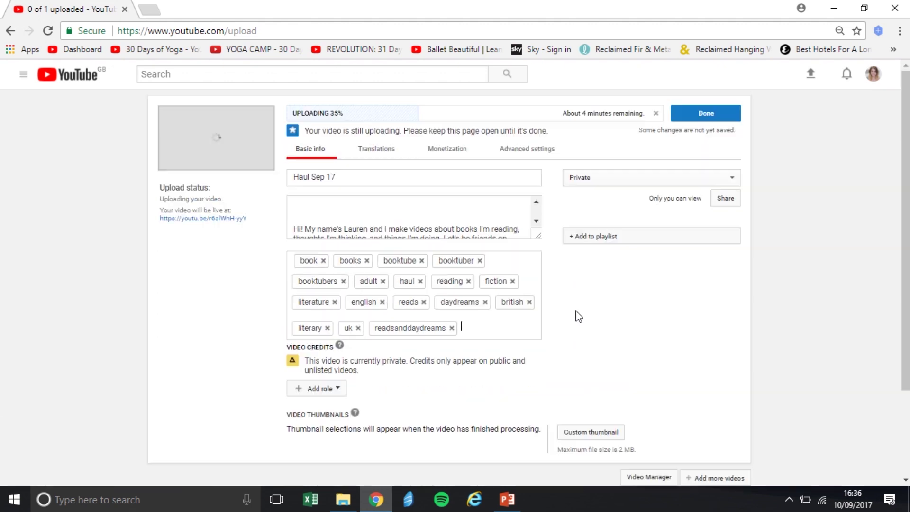
{"action": "scroll", "coordinate": [576, 314], "scroll_direction": "down", "scroll_amount": 1}
{"action": "type", "text": "book haul"}
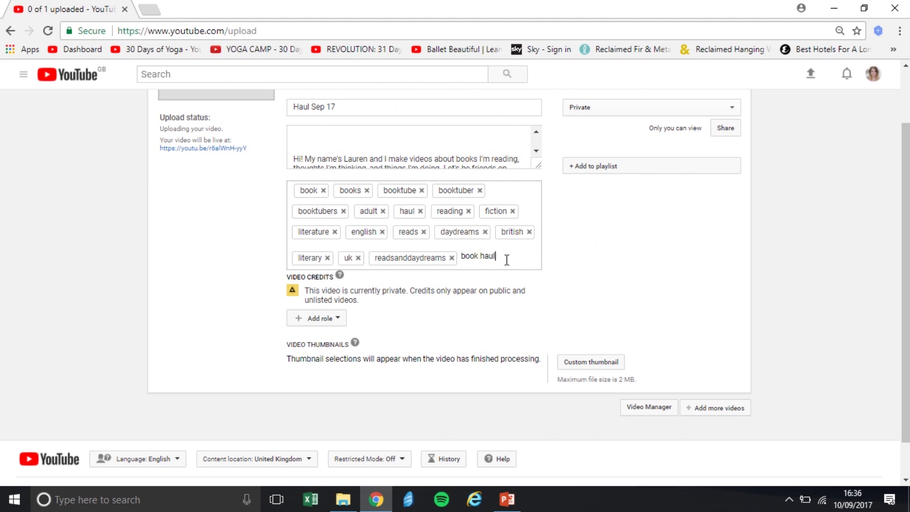
{"action": "key", "text": "Return"}
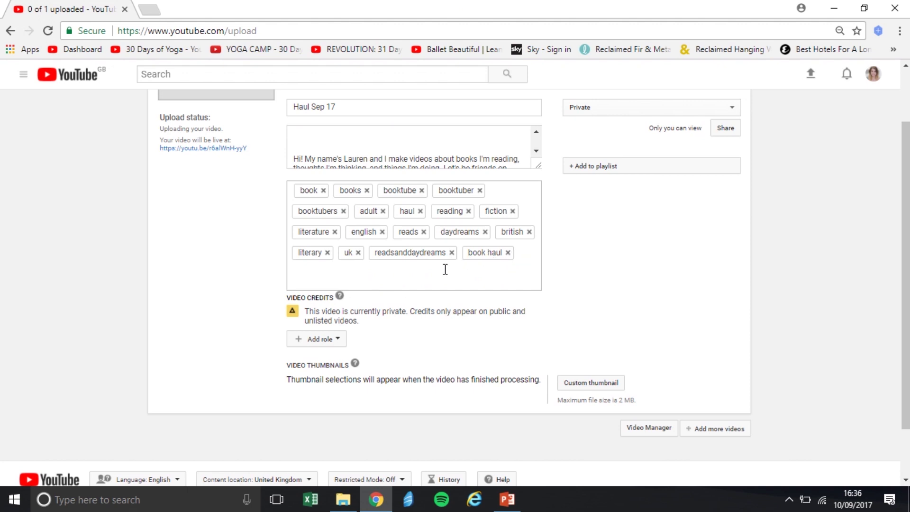
{"action": "type", "text": "reads and daydreams"}
{"action": "key", "text": "Return"}
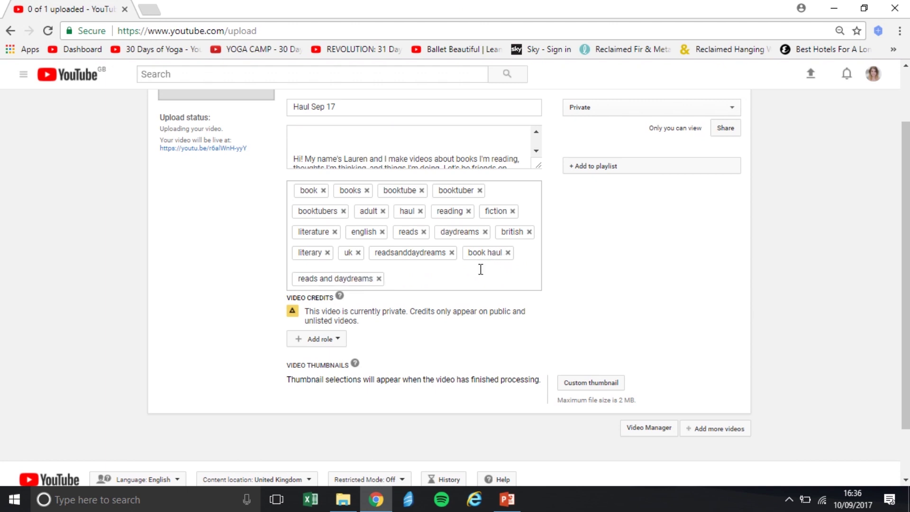
{"action": "type", "text": "hannah kent"}
{"action": "key", "text": "Return"}
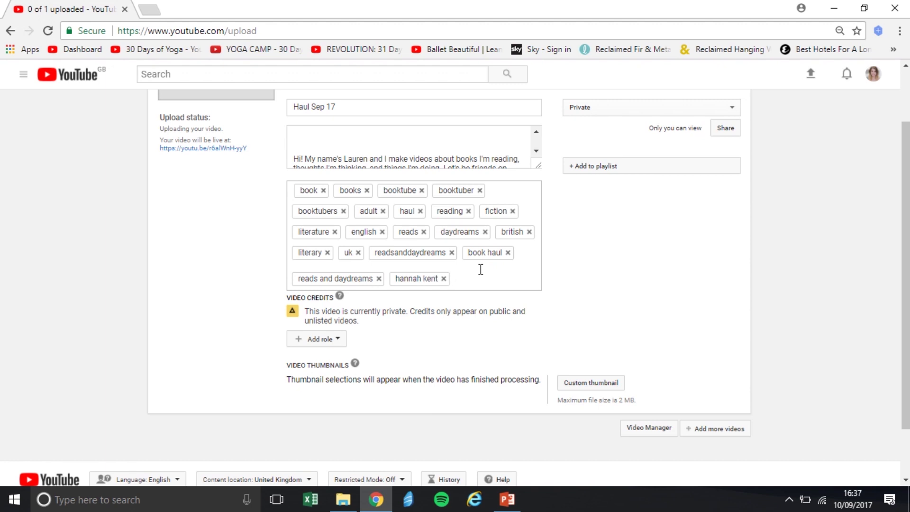
{"action": "scroll", "coordinate": [587, 317], "scroll_direction": "up", "scroll_amount": 2}
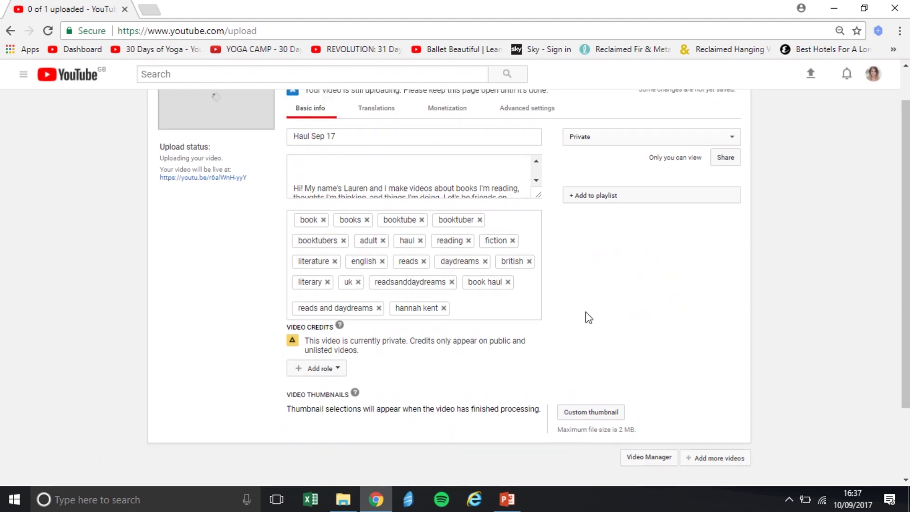
- Tick Latest Videos and Book Hauls in the playlist dropdown, then close it
{"action": "left_click", "coordinate": [581, 243]}
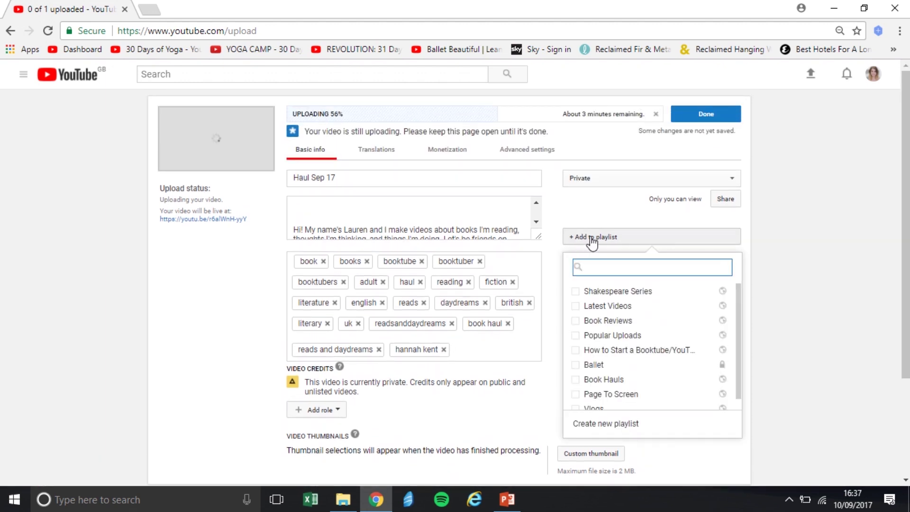
{"action": "scroll", "coordinate": [796, 291], "scroll_direction": "down", "scroll_amount": 1}
{"action": "left_click", "coordinate": [576, 275]}
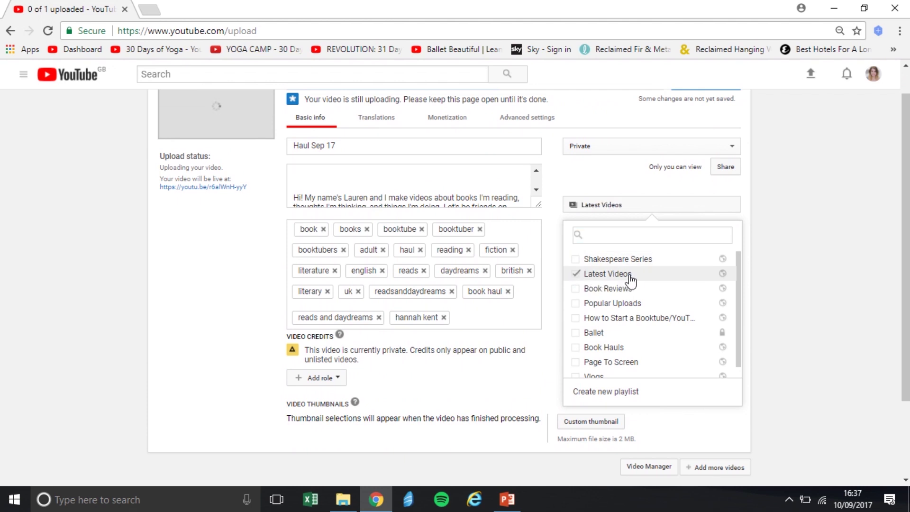
{"action": "scroll", "coordinate": [631, 274], "scroll_direction": "down", "scroll_amount": 1}
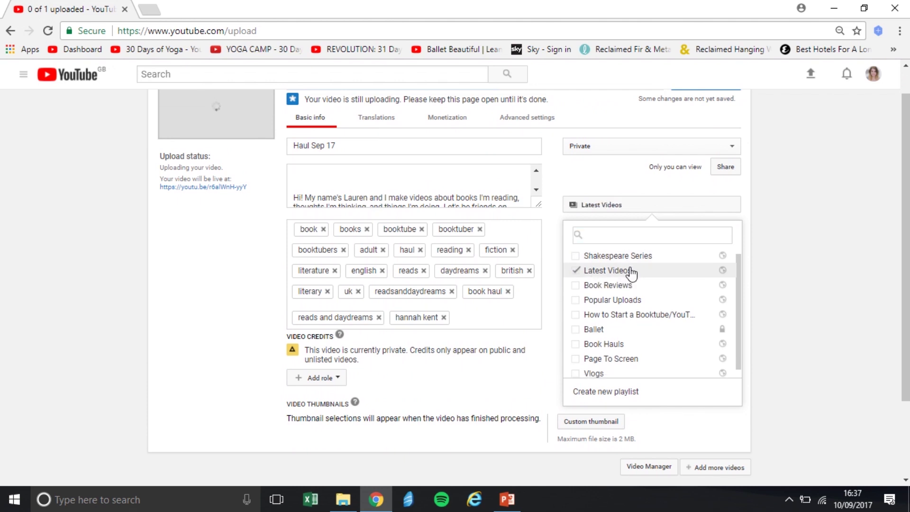
{"action": "left_click", "coordinate": [576, 344]}
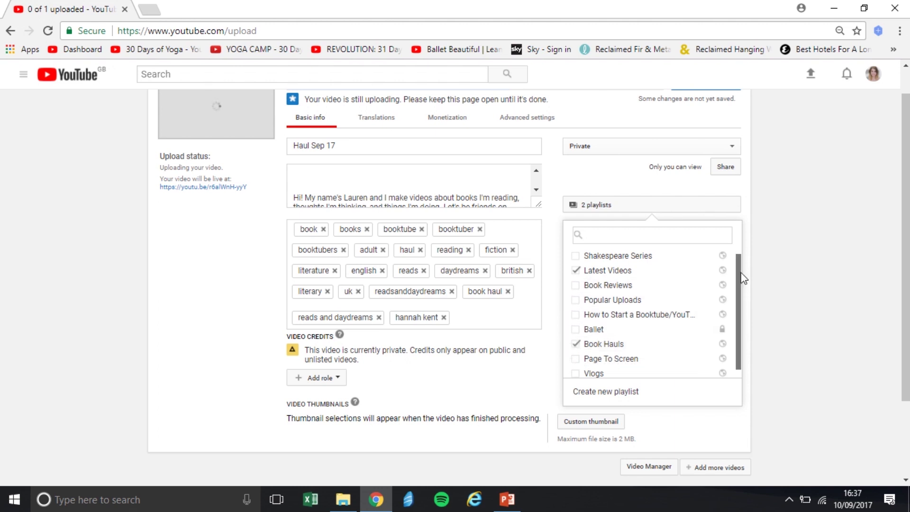
{"action": "scroll", "coordinate": [739, 294], "scroll_direction": "down", "scroll_amount": 1}
{"action": "scroll", "coordinate": [742, 268], "scroll_direction": "up", "scroll_amount": 1}
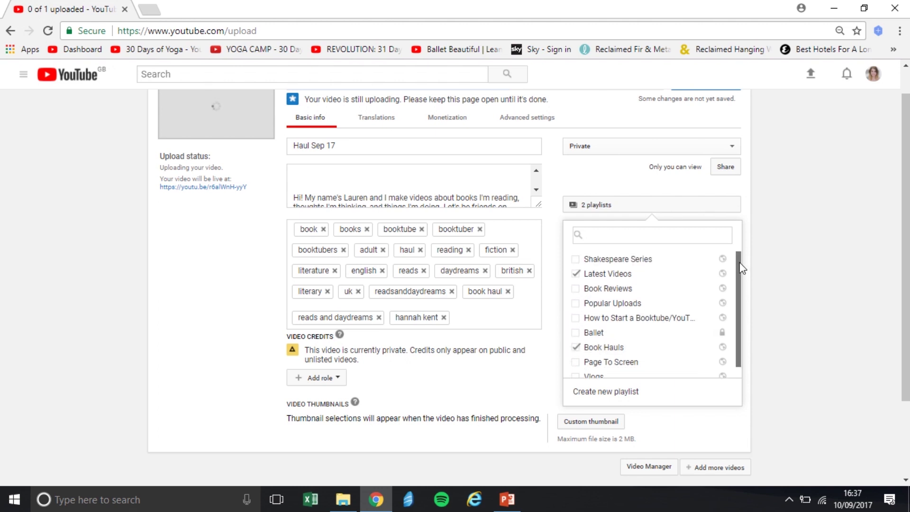
{"action": "left_click", "coordinate": [781, 206]}
{"action": "scroll", "coordinate": [494, 294], "scroll_direction": "down", "scroll_amount": 2}
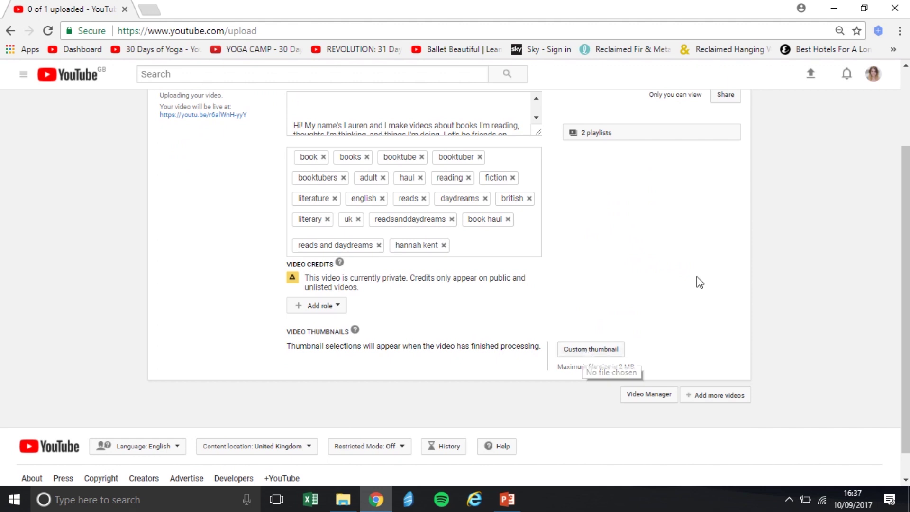
{"action": "scroll", "coordinate": [698, 282], "scroll_direction": "up", "scroll_amount": 3}
{"action": "scroll", "coordinate": [700, 282], "scroll_direction": "down", "scroll_amount": 1}
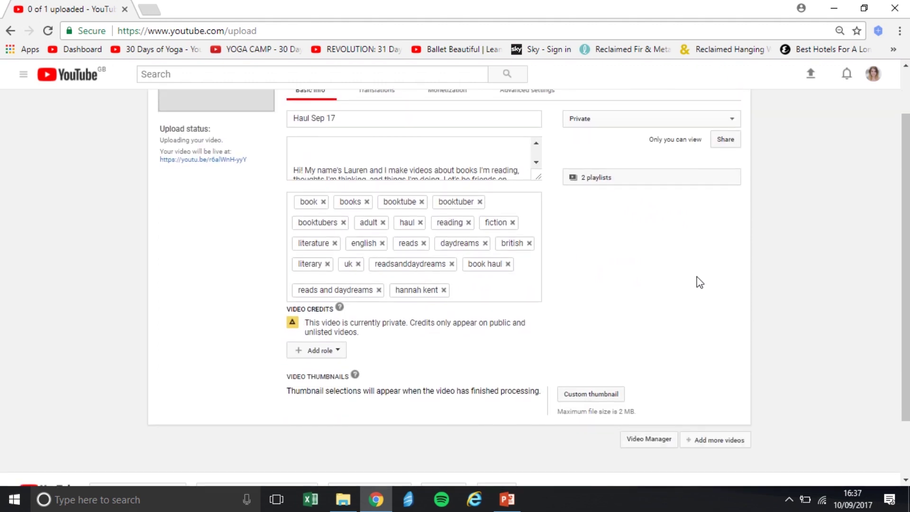
{"action": "scroll", "coordinate": [699, 282], "scroll_direction": "down", "scroll_amount": 1}
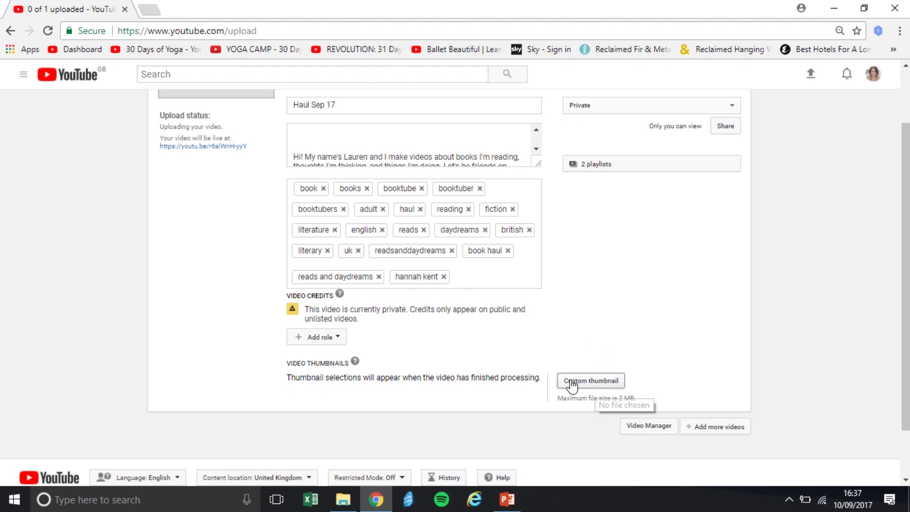
{"action": "scroll", "coordinate": [613, 312], "scroll_direction": "up", "scroll_amount": 2}
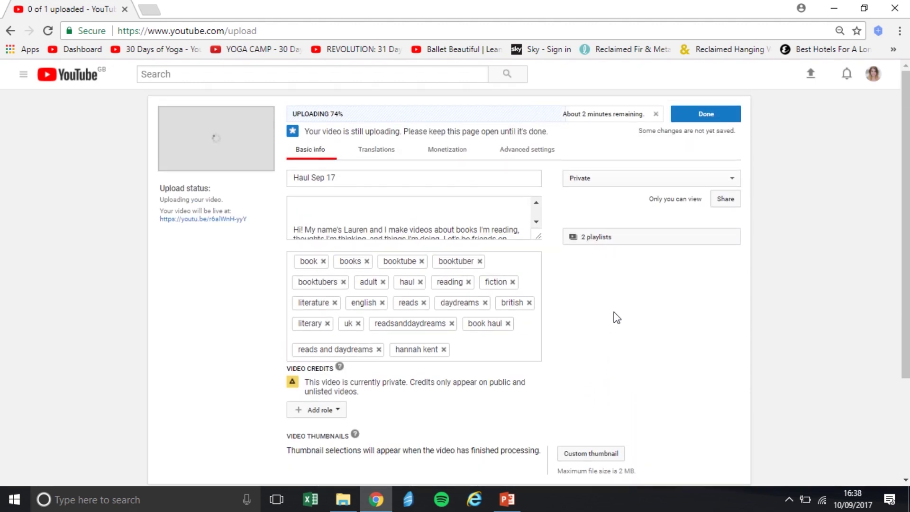
- Go to picmonkey.com in a new browser tab
{"action": "left_click", "coordinate": [150, 9]}
{"action": "type", "text": "picmonkey.com"}
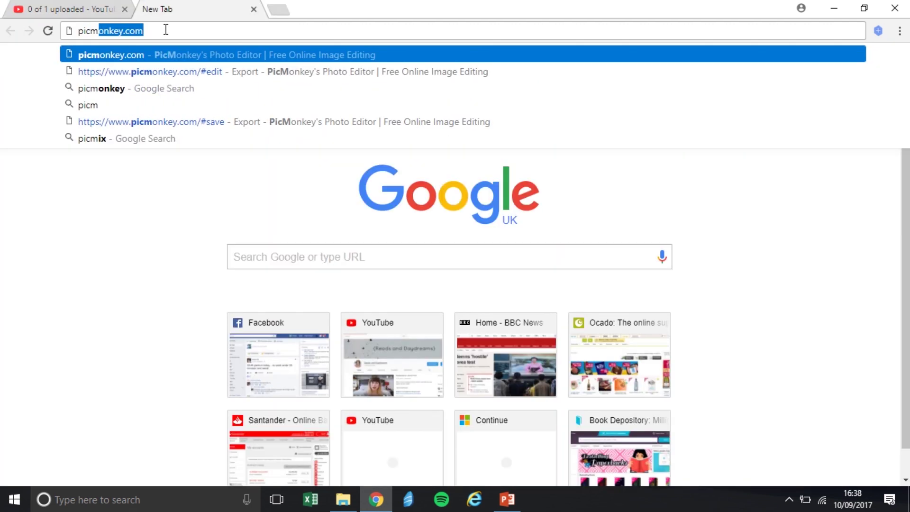
{"action": "key", "text": "Return"}
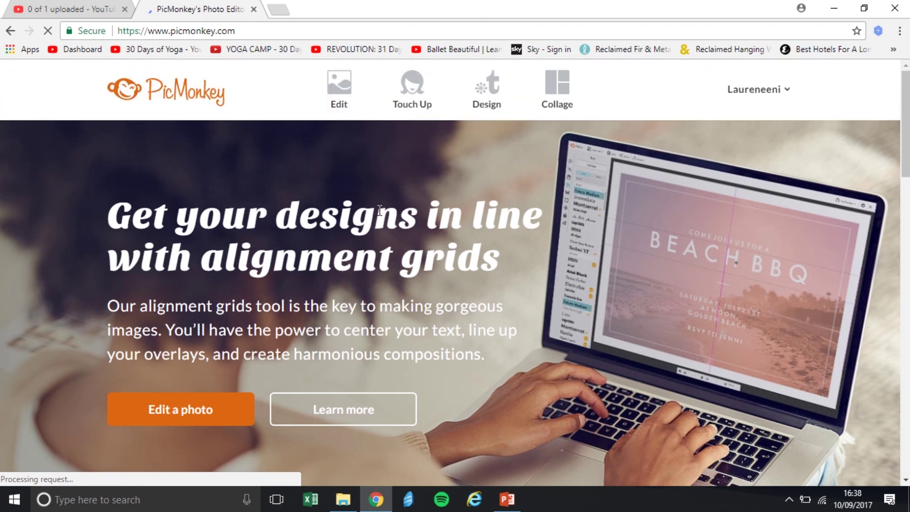
- Open Media1.00_05_40_19.Still002 from Videos > Pics in the PicMonkey editor
{"action": "mouse_move", "coordinate": [354, 91]}
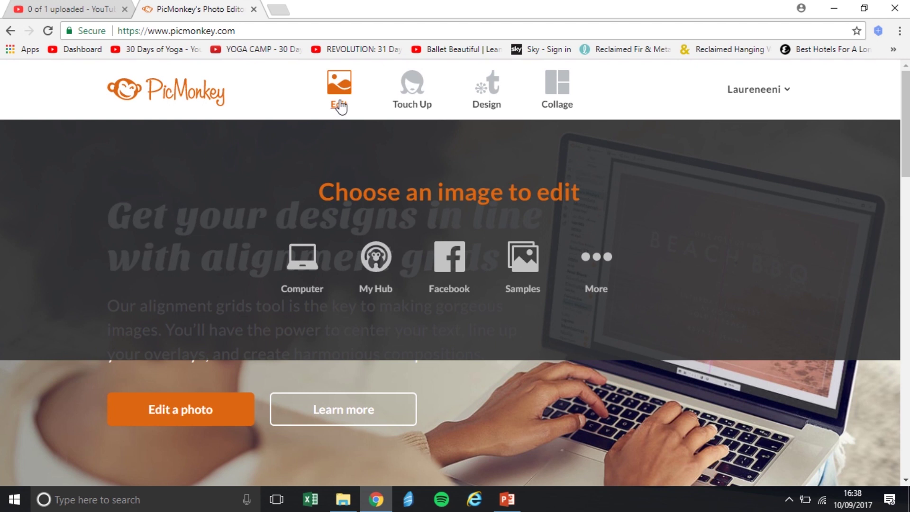
{"action": "left_click", "coordinate": [303, 260]}
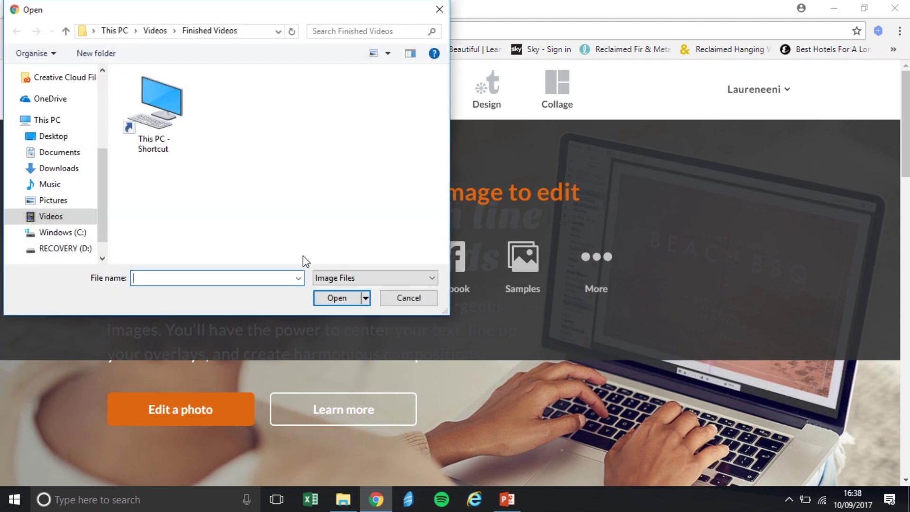
{"action": "left_click", "coordinate": [160, 32]}
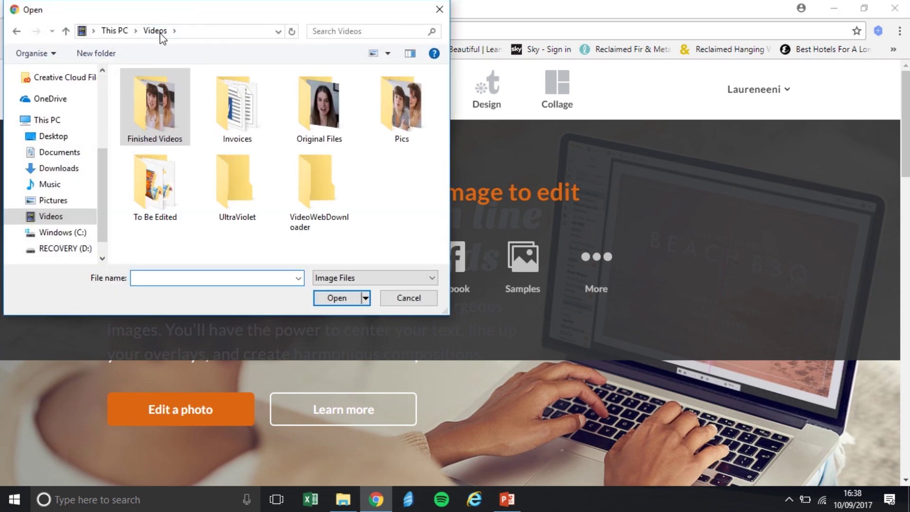
{"action": "double_click", "coordinate": [407, 136]}
{"action": "scroll", "coordinate": [288, 123], "scroll_direction": "down", "scroll_amount": 5}
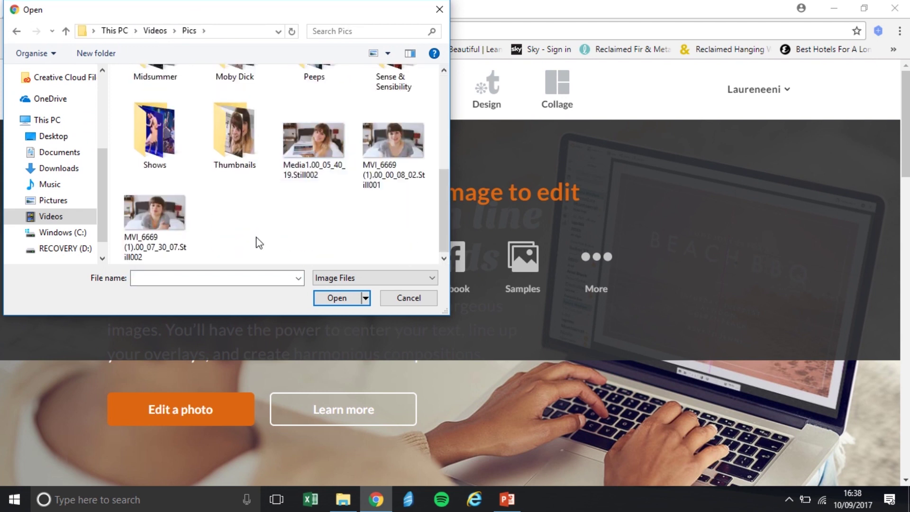
{"action": "left_click", "coordinate": [319, 174]}
{"action": "left_click", "coordinate": [337, 299]}
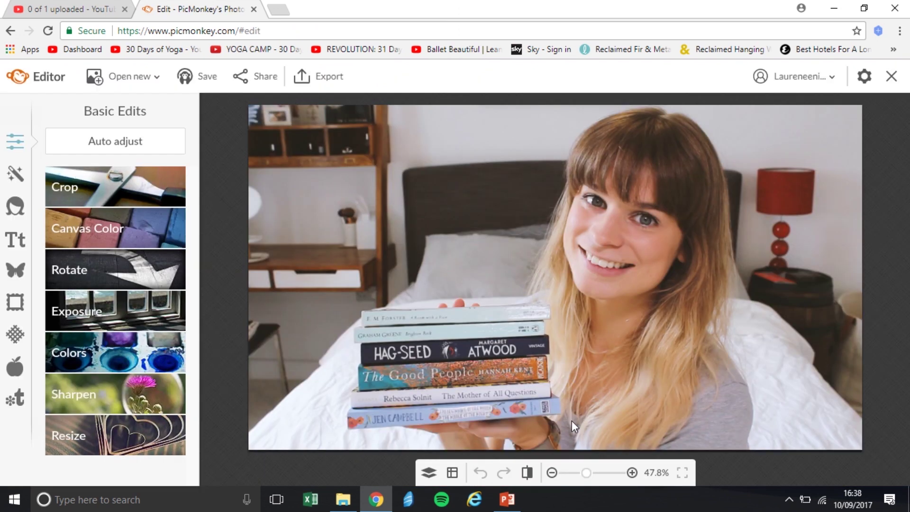
- Zoom the photo to 33.3% and browse the Overlays and Text panels
{"action": "left_click", "coordinate": [550, 475]}
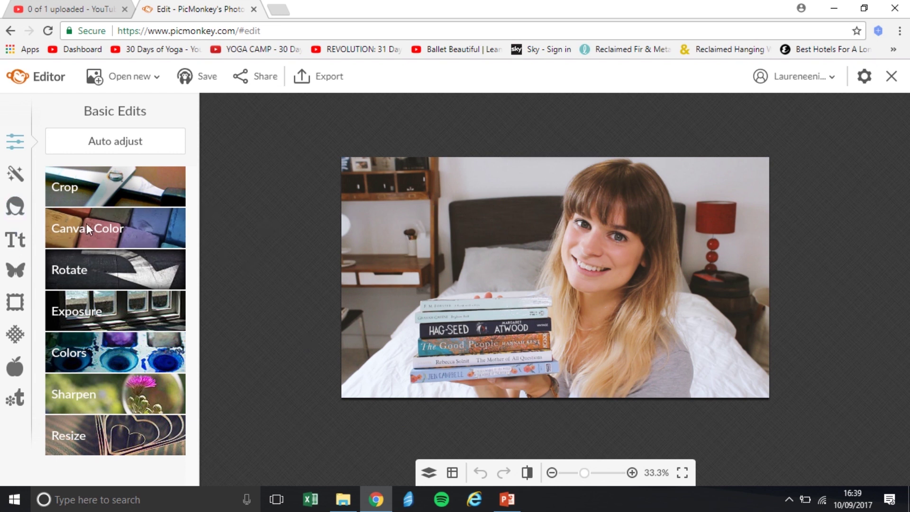
{"action": "left_click", "coordinate": [13, 266]}
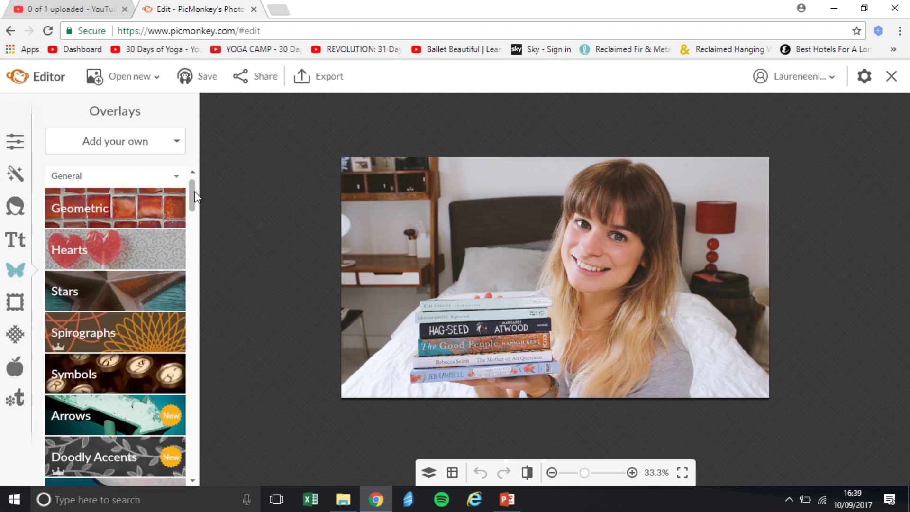
{"action": "mouse_move", "coordinate": [190, 189]}
{"action": "left_mouse_down"}
{"action": "mouse_move", "coordinate": [189, 221]}
{"action": "mouse_move", "coordinate": [189, 192]}
{"action": "left_mouse_up"}
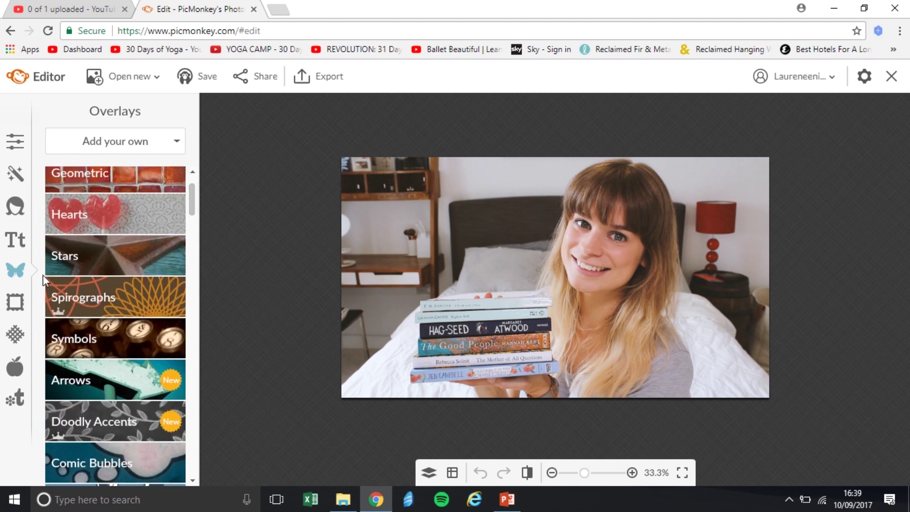
{"action": "left_click", "coordinate": [11, 247]}
{"action": "mouse_move", "coordinate": [191, 236]}
{"action": "left_mouse_down"}
{"action": "mouse_move", "coordinate": [193, 248]}
{"action": "mouse_move", "coordinate": [192, 234]}
{"action": "left_mouse_up"}
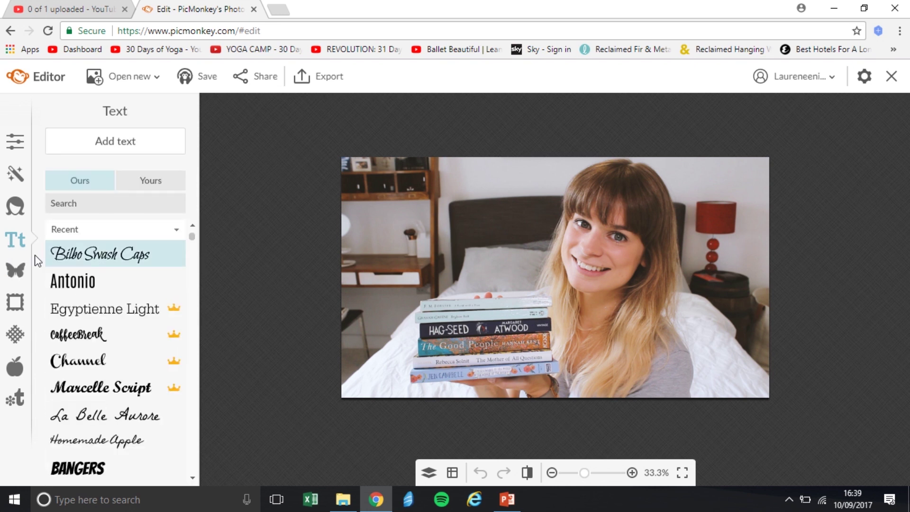
{"action": "left_click", "coordinate": [11, 280]}
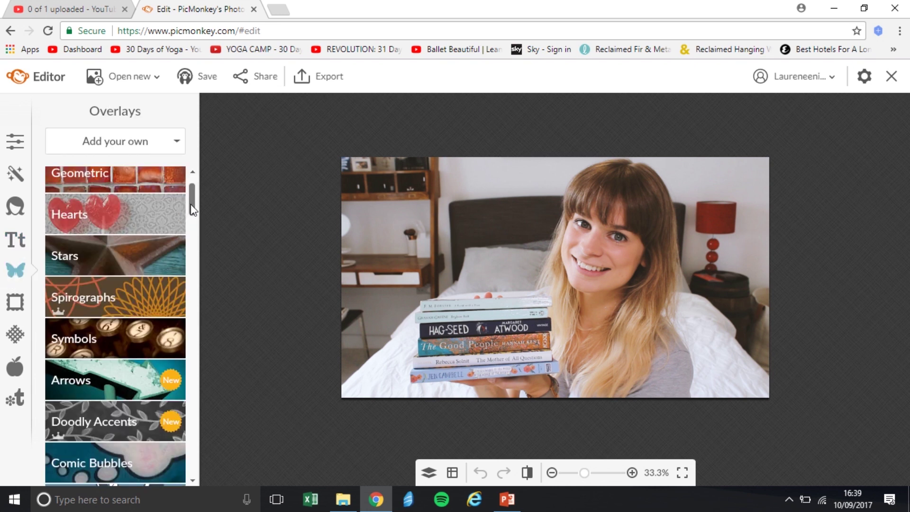
- Browse the Symbols, Spirographs and Under The Sea overlays, then expand Geometric
{"action": "scroll", "coordinate": [152, 256], "scroll_direction": "down", "scroll_amount": 1}
{"action": "left_click", "coordinate": [112, 289]}
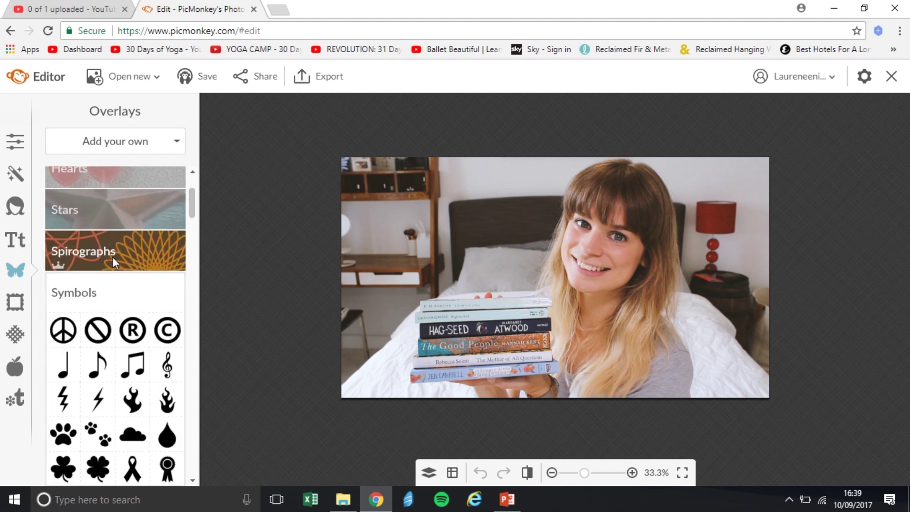
{"action": "left_click", "coordinate": [113, 257]}
{"action": "left_click_drag", "start_coordinate": [190, 207], "coordinate": [189, 264]}
{"action": "left_click", "coordinate": [129, 292]}
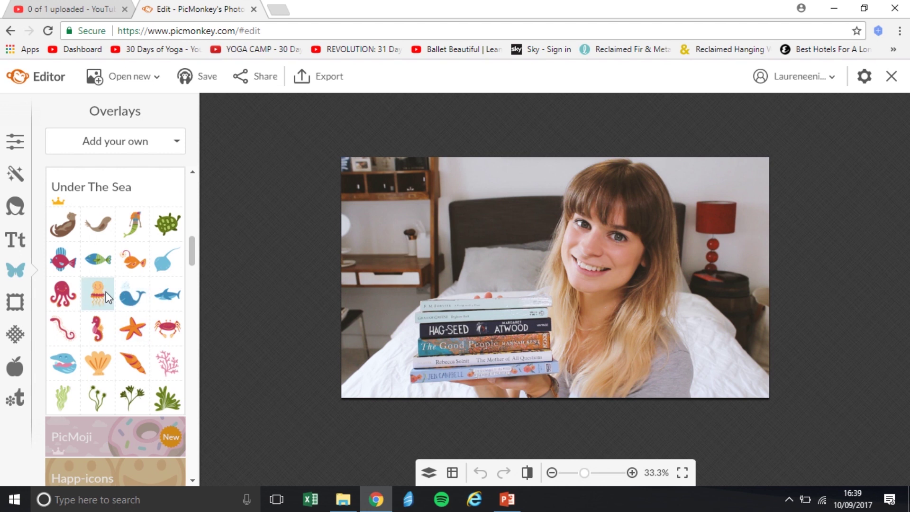
{"action": "left_click_drag", "start_coordinate": [193, 261], "coordinate": [194, 186]}
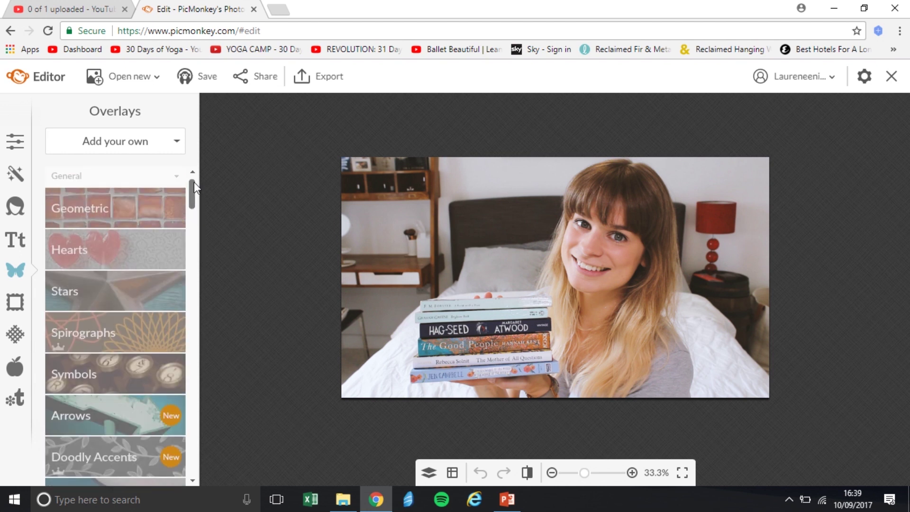
{"action": "left_click", "coordinate": [116, 198]}
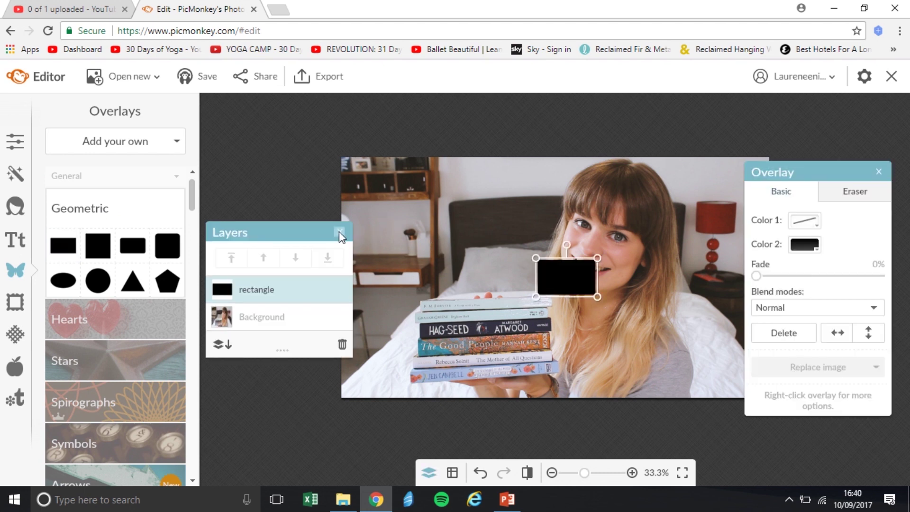
- Stretch the rectangle over the photo, make it white and fade it
{"action": "left_click", "coordinate": [340, 231]}
{"action": "left_click_drag", "start_coordinate": [536, 259], "coordinate": [285, 113]}
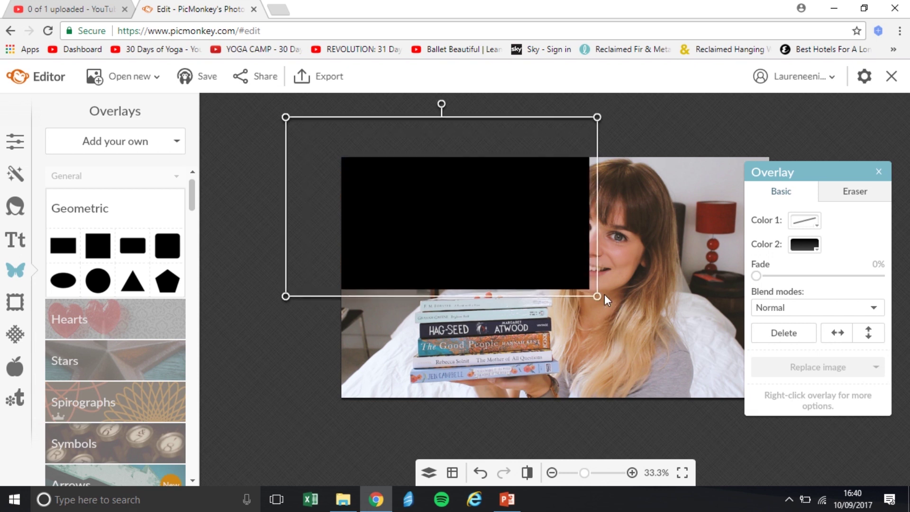
{"action": "left_click_drag", "start_coordinate": [598, 296], "coordinate": [886, 437]}
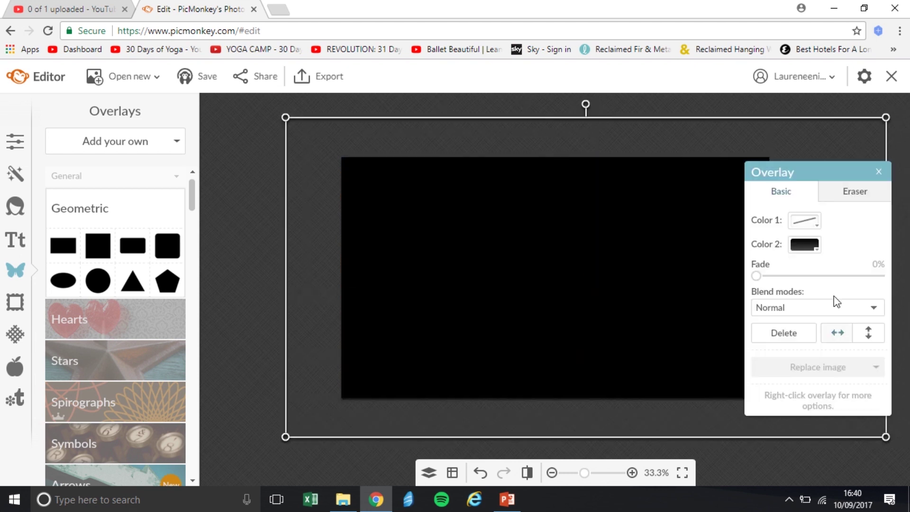
{"action": "left_click", "coordinate": [818, 252]}
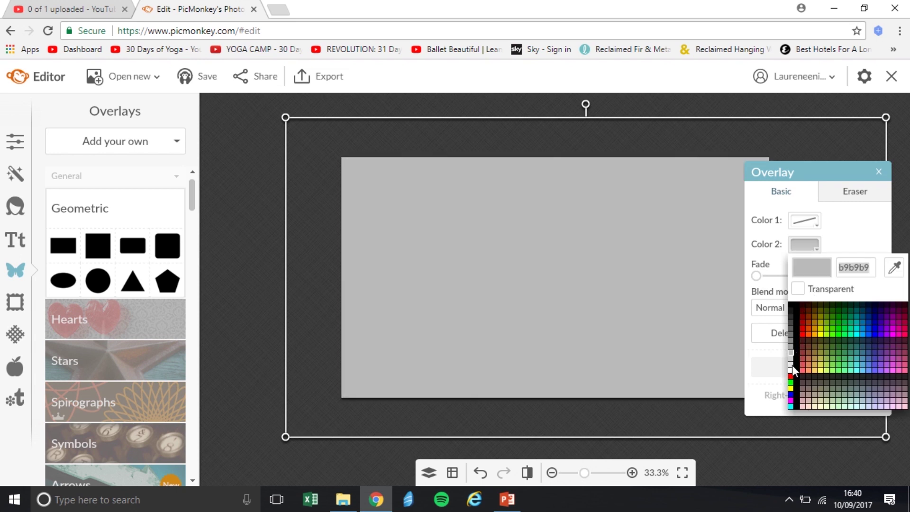
{"action": "left_click", "coordinate": [792, 373]}
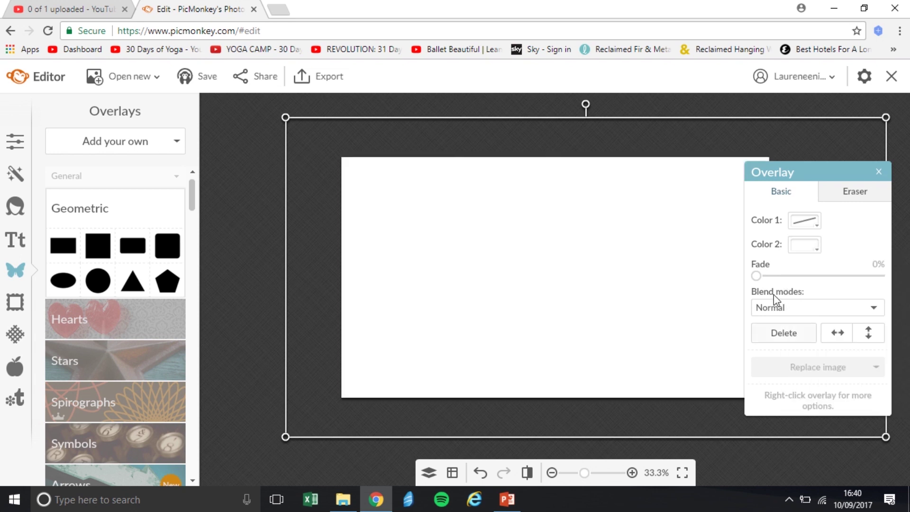
{"action": "left_click_drag", "start_coordinate": [776, 280], "coordinate": [802, 281]}
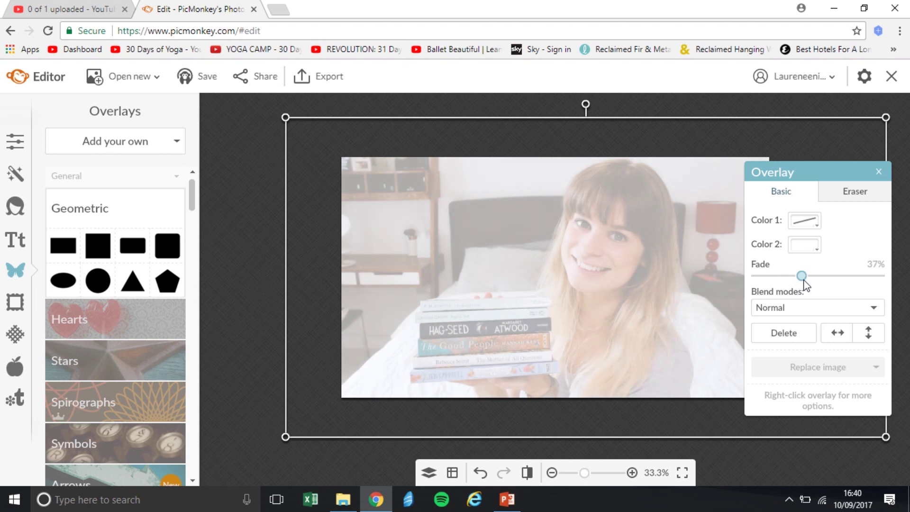
- Erase the overlay from her hair, face and the top book spines
{"action": "left_click", "coordinate": [863, 197]}
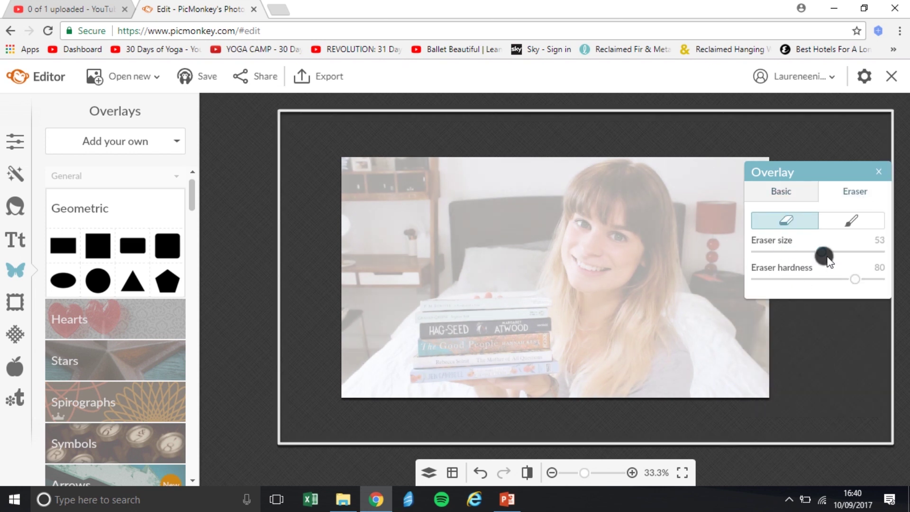
{"action": "left_click_drag", "start_coordinate": [855, 254], "coordinate": [864, 254]}
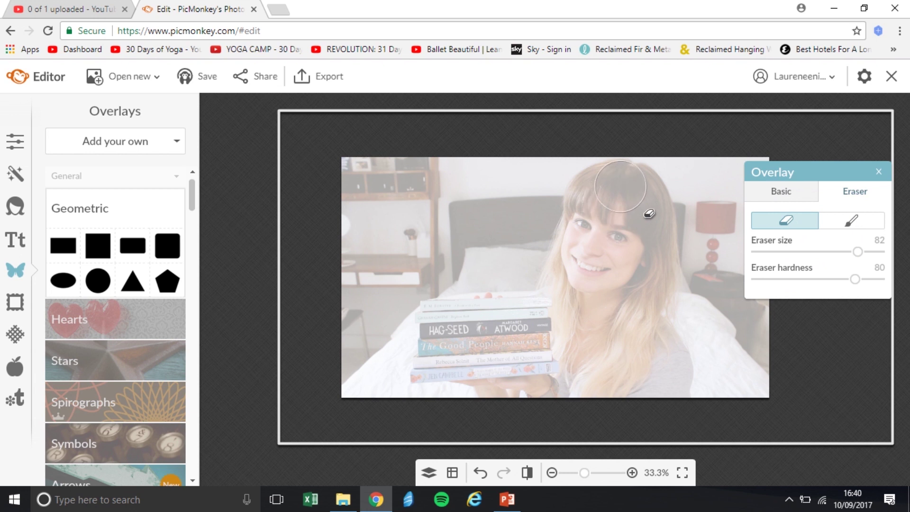
{"action": "mouse_move", "coordinate": [650, 214]}
{"action": "left_mouse_down"}
{"action": "mouse_move", "coordinate": [665, 214]}
{"action": "mouse_move", "coordinate": [674, 244]}
{"action": "mouse_move", "coordinate": [681, 287]}
{"action": "mouse_move", "coordinate": [669, 367]}
{"action": "mouse_move", "coordinate": [693, 393]}
{"action": "mouse_move", "coordinate": [661, 406]}
{"action": "mouse_move", "coordinate": [588, 409]}
{"action": "mouse_move", "coordinate": [527, 402]}
{"action": "mouse_move", "coordinate": [476, 380]}
{"action": "mouse_move", "coordinate": [479, 359]}
{"action": "mouse_move", "coordinate": [637, 355]}
{"action": "left_mouse_up"}
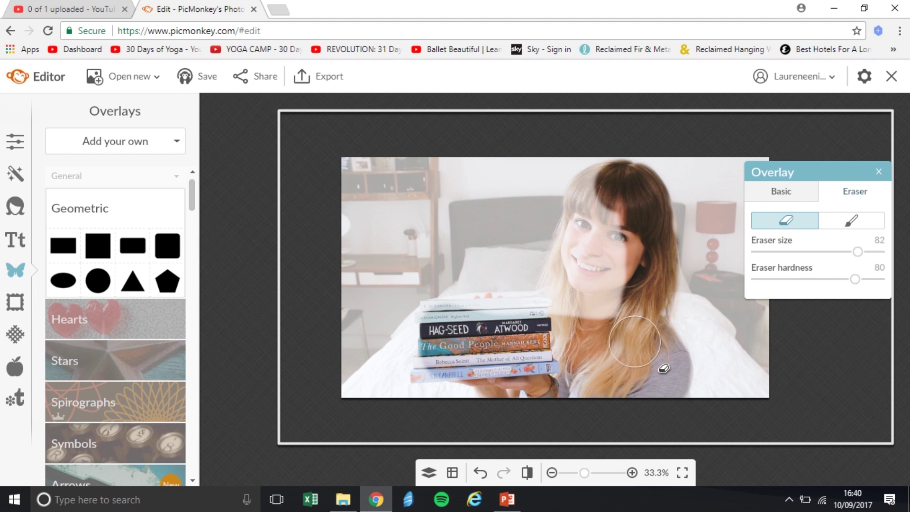
{"action": "left_click_drag", "start_coordinate": [619, 197], "coordinate": [576, 296]}
{"action": "left_click_drag", "start_coordinate": [857, 252], "coordinate": [809, 252]}
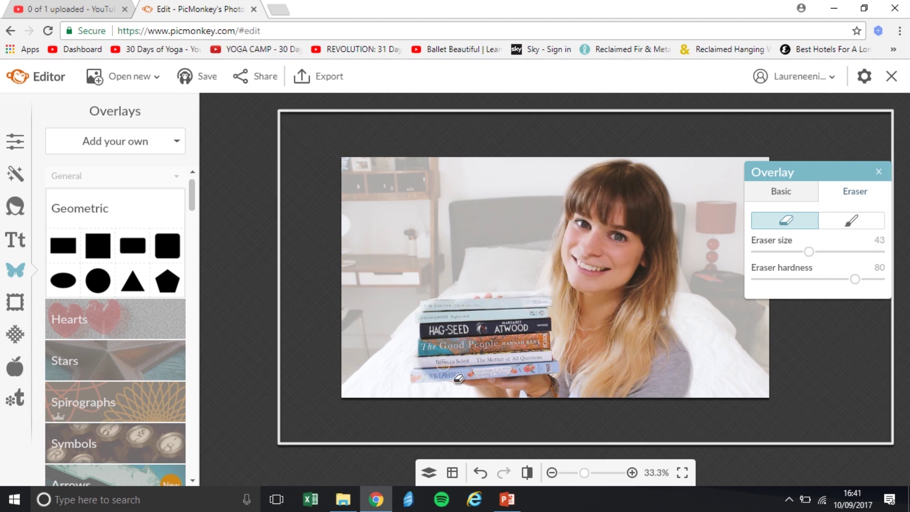
{"action": "left_click", "coordinate": [430, 307]}
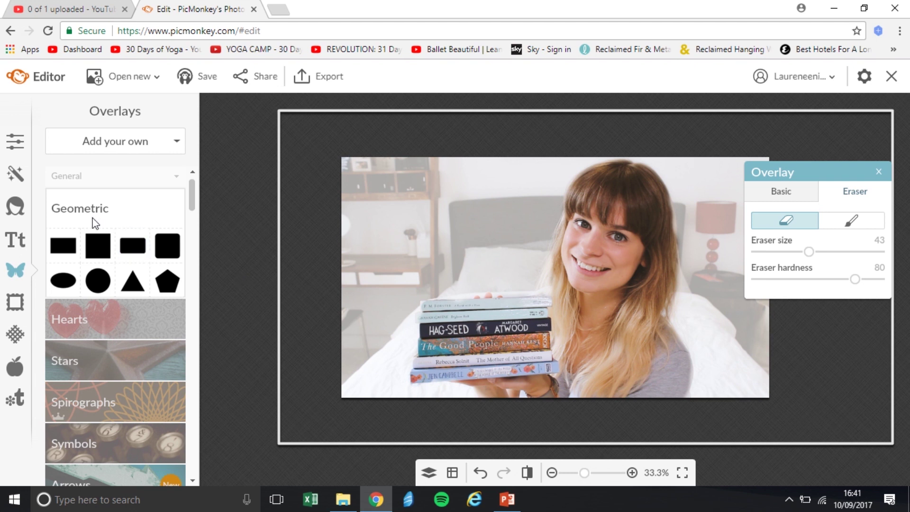
- Add 'Mini Book Haul!' in Egyptienne Light, enlarged at the photo's upper left
{"action": "left_click", "coordinate": [22, 243]}
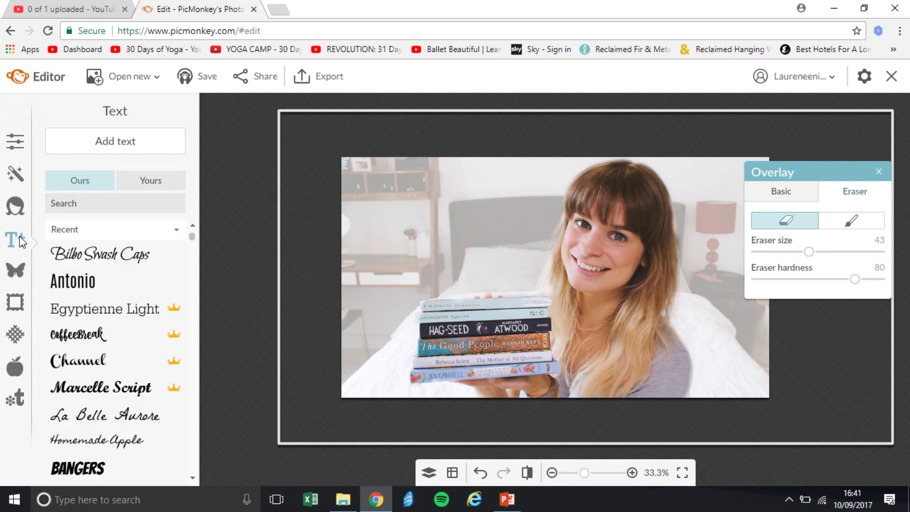
{"action": "left_click", "coordinate": [118, 317]}
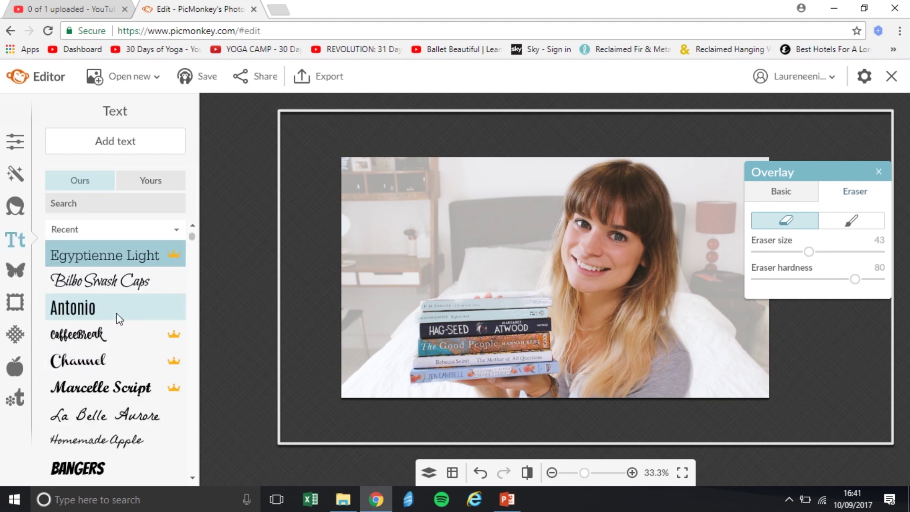
{"action": "left_click", "coordinate": [116, 146]}
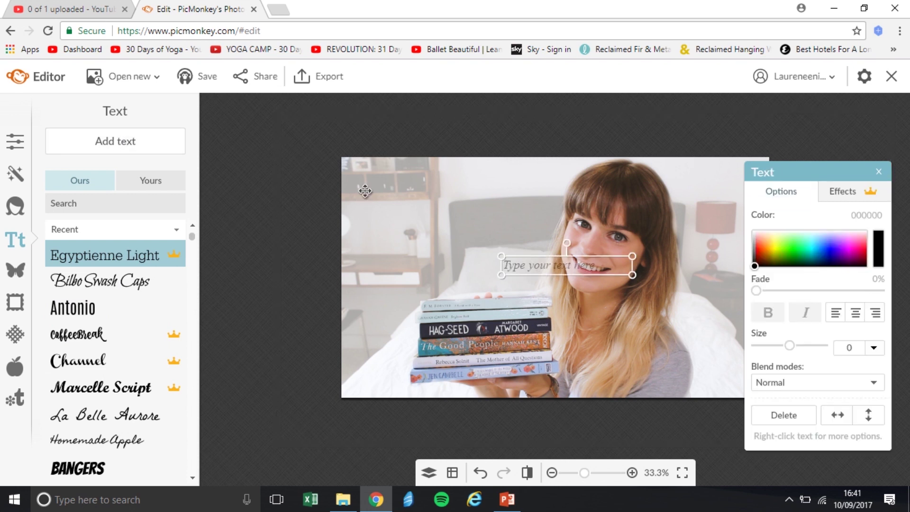
{"action": "left_click_drag", "start_coordinate": [542, 264], "coordinate": [398, 198]}
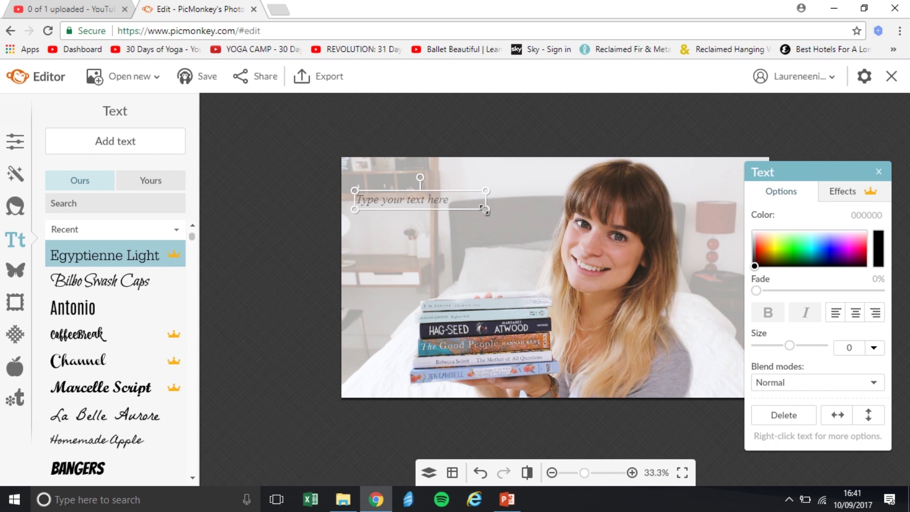
{"action": "left_click_drag", "start_coordinate": [486, 211], "coordinate": [549, 217]}
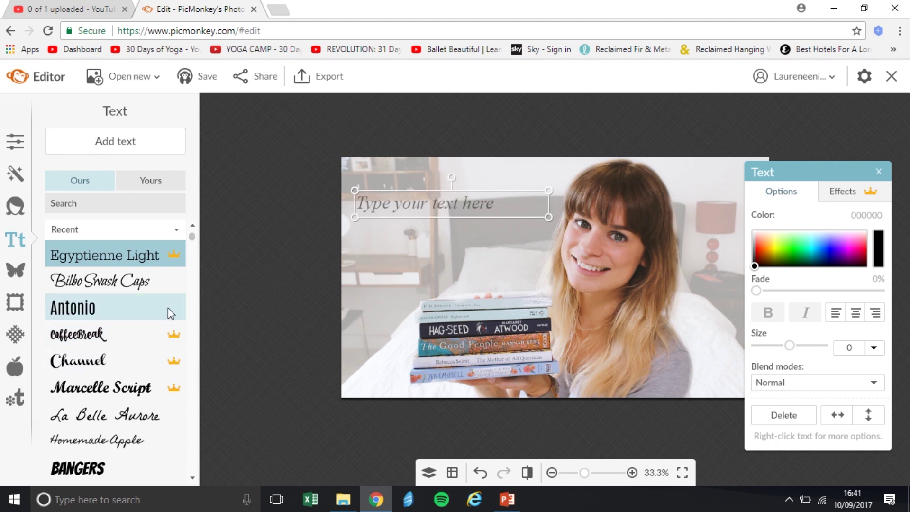
{"action": "left_click", "coordinate": [463, 203]}
{"action": "type", "text": "Mini Book Haul!"}
{"action": "left_click_drag", "start_coordinate": [371, 185], "coordinate": [268, 159]}
{"action": "left_click", "coordinate": [366, 115]}
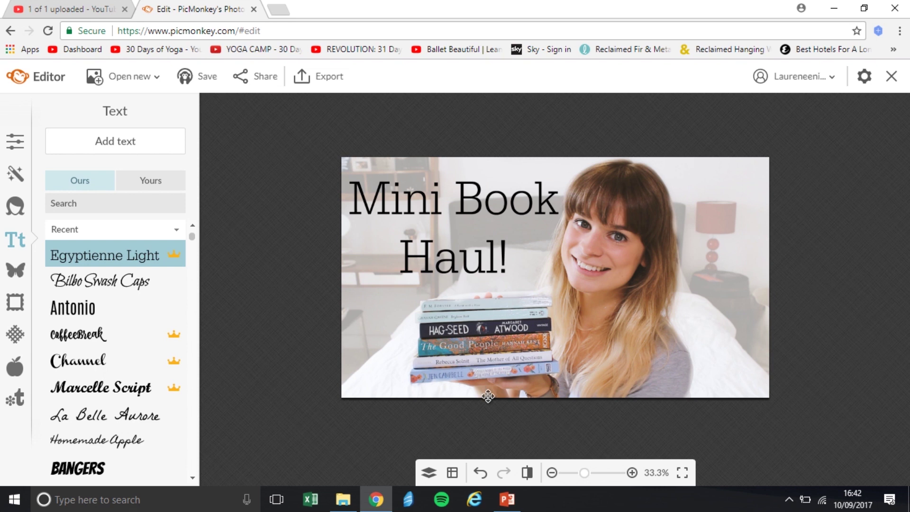
{"action": "left_click", "coordinate": [553, 473]}
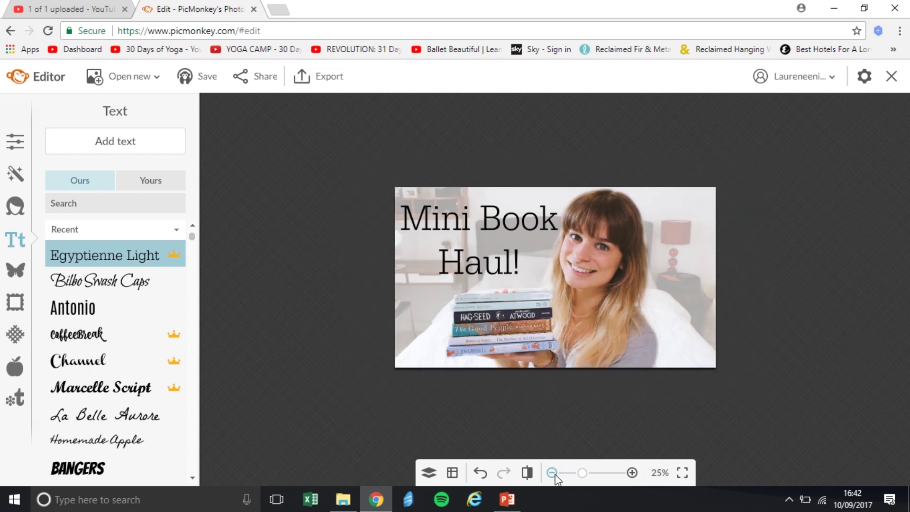
{"action": "left_click", "coordinate": [553, 474]}
{"action": "left_click", "coordinate": [552, 473]}
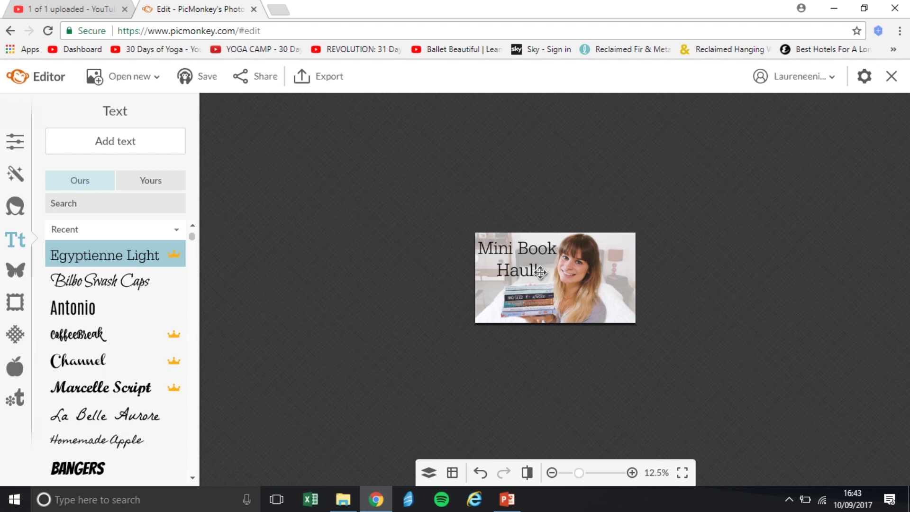
{"action": "left_click", "coordinate": [552, 473]}
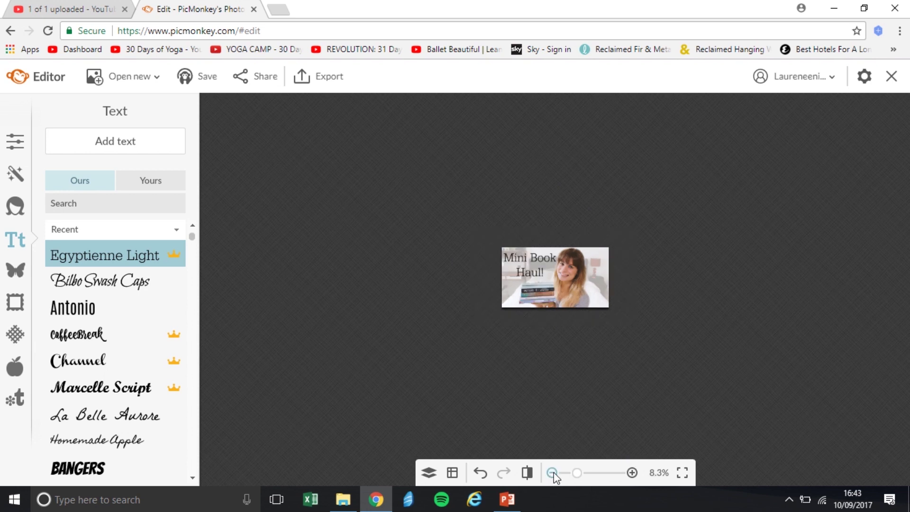
{"action": "left_click", "coordinate": [632, 473]}
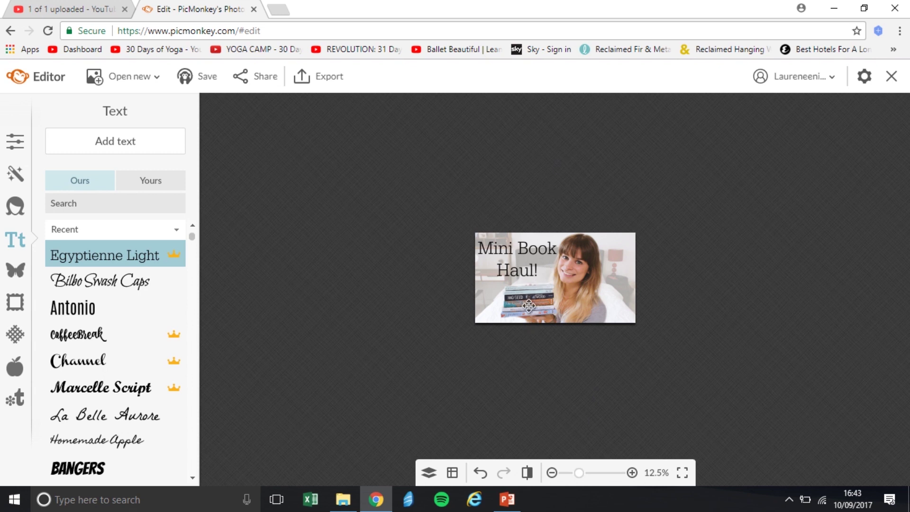
{"action": "left_click", "coordinate": [552, 473]}
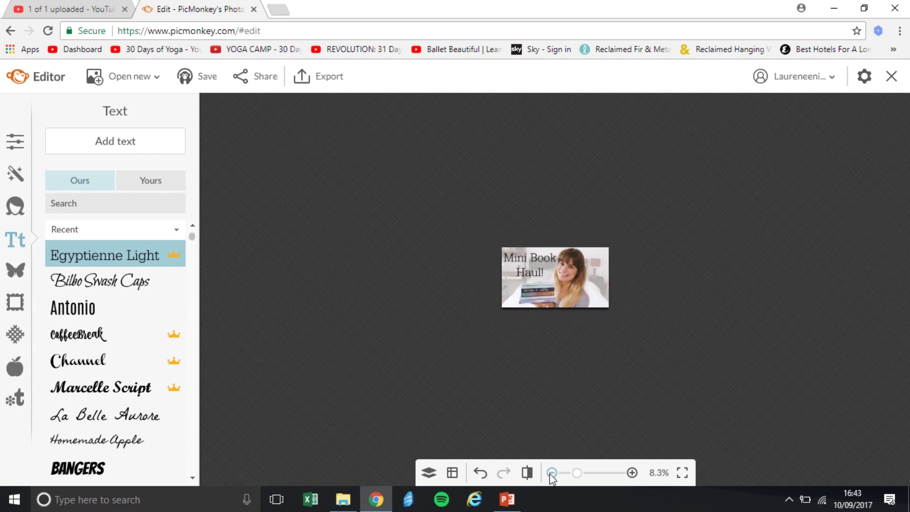
{"action": "left_click", "coordinate": [632, 473]}
{"action": "left_click", "coordinate": [632, 473]}
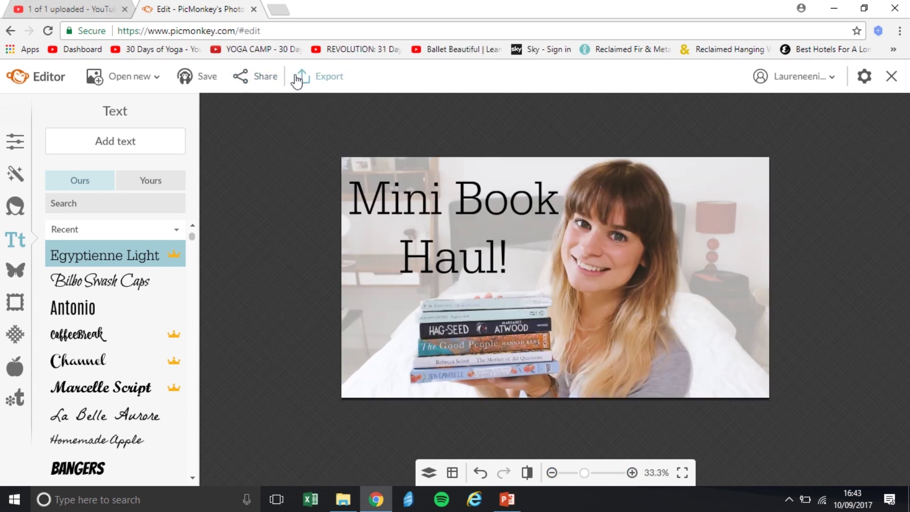
- Return to YouTube, open Video Manager and open Haul Sep 17's edit page
{"action": "left_click", "coordinate": [55, 15]}
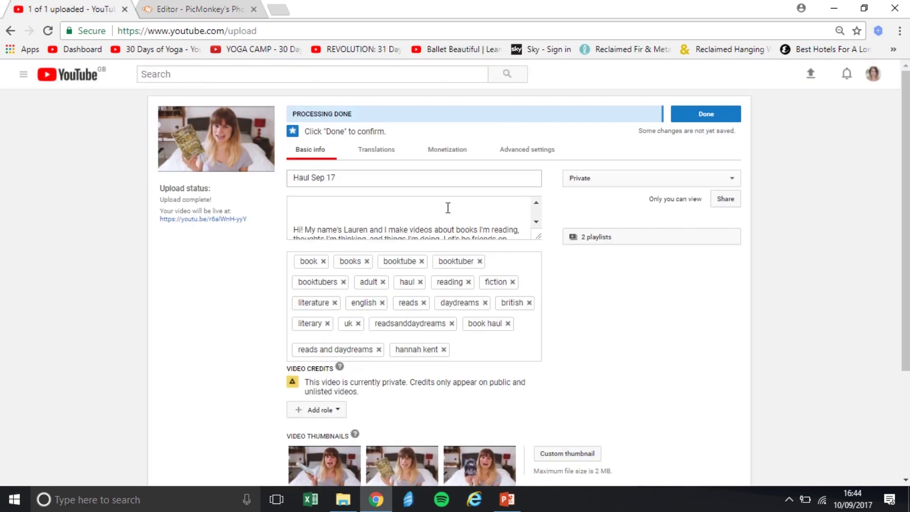
{"action": "scroll", "coordinate": [661, 309], "scroll_direction": "down", "scroll_amount": 3}
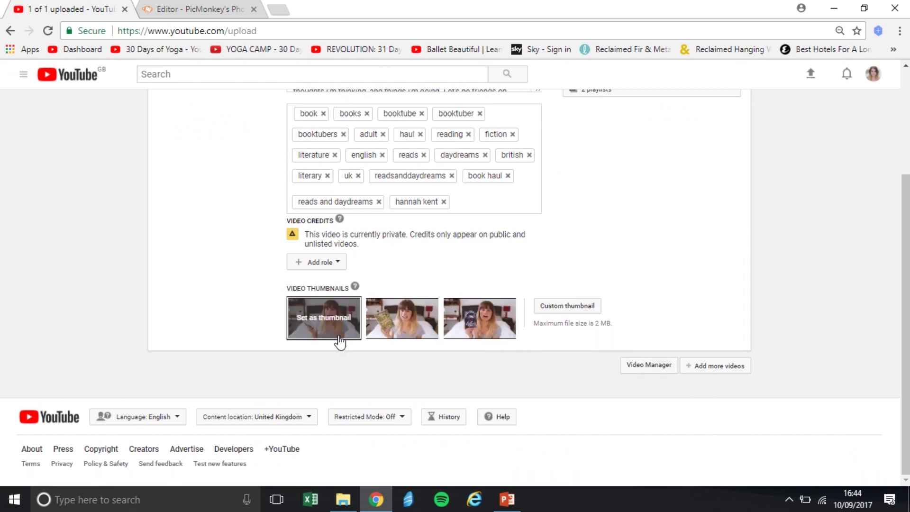
{"action": "mouse_move", "coordinate": [481, 327]}
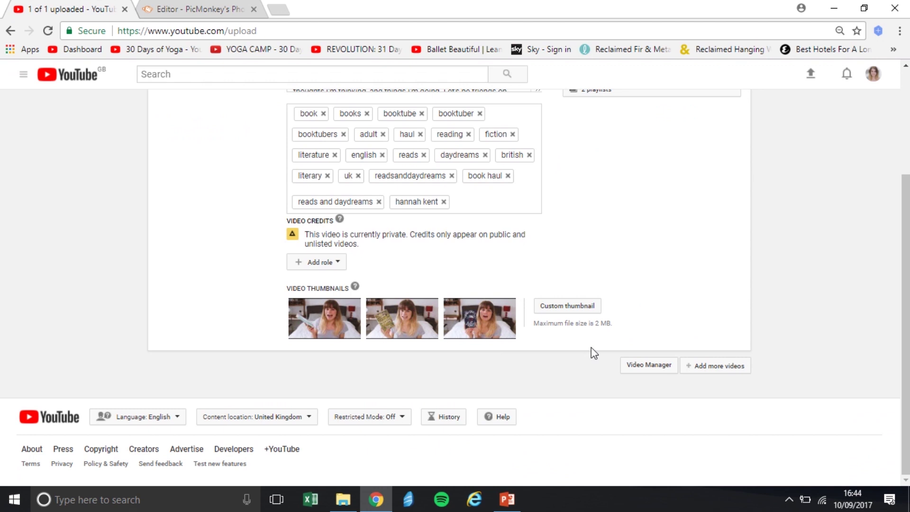
{"action": "left_click", "coordinate": [636, 370]}
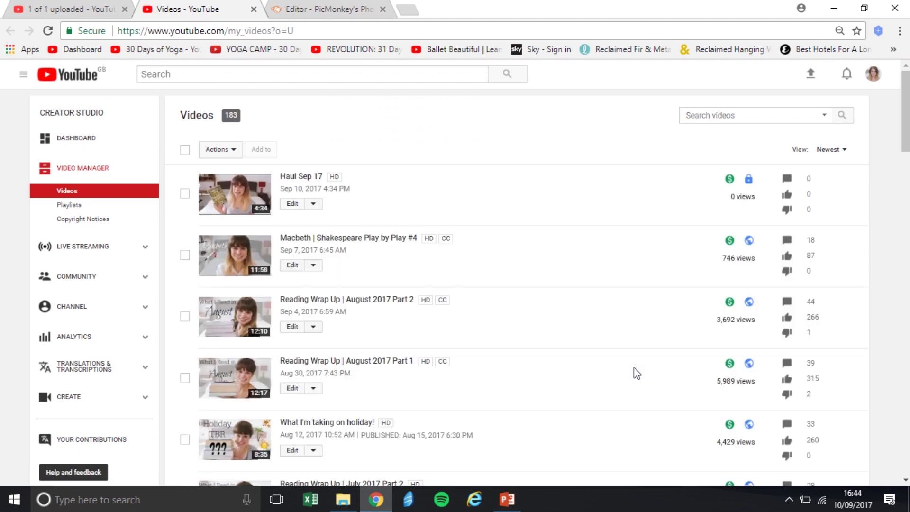
{"action": "left_click", "coordinate": [292, 203]}
- Upload the Mini Book Haul custom thumbnail and retitle the video 'Little Ol' Book'
{"action": "left_click", "coordinate": [512, 330]}
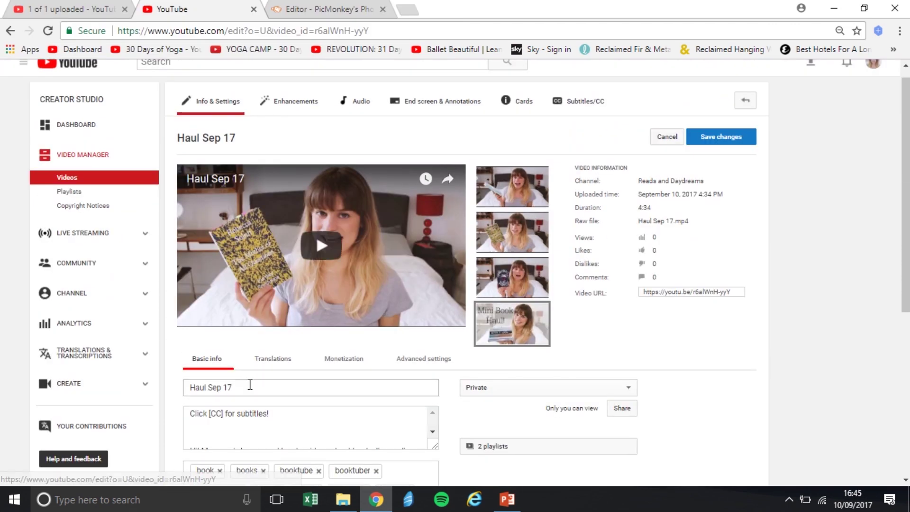
{"action": "triple_click", "coordinate": [250, 385]}
{"action": "key", "text": "BackSpace"}
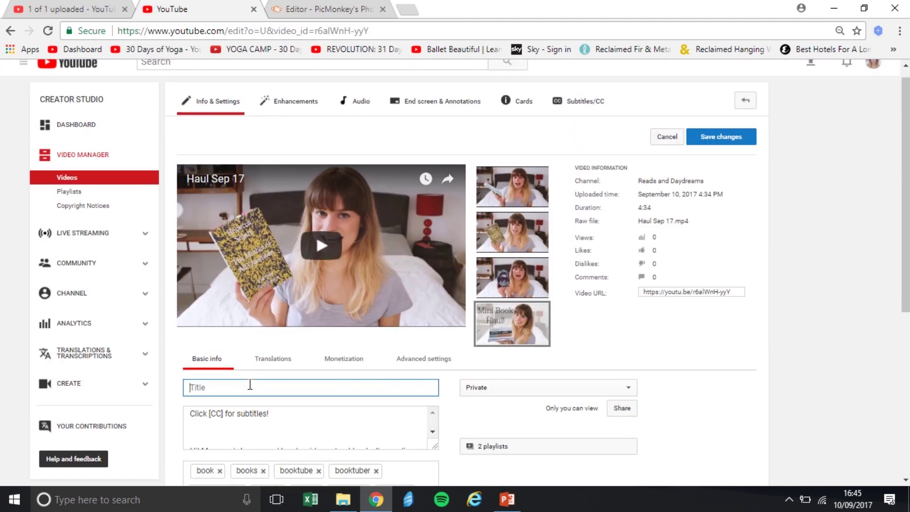
{"action": "type", "text": "Little Ol'"}
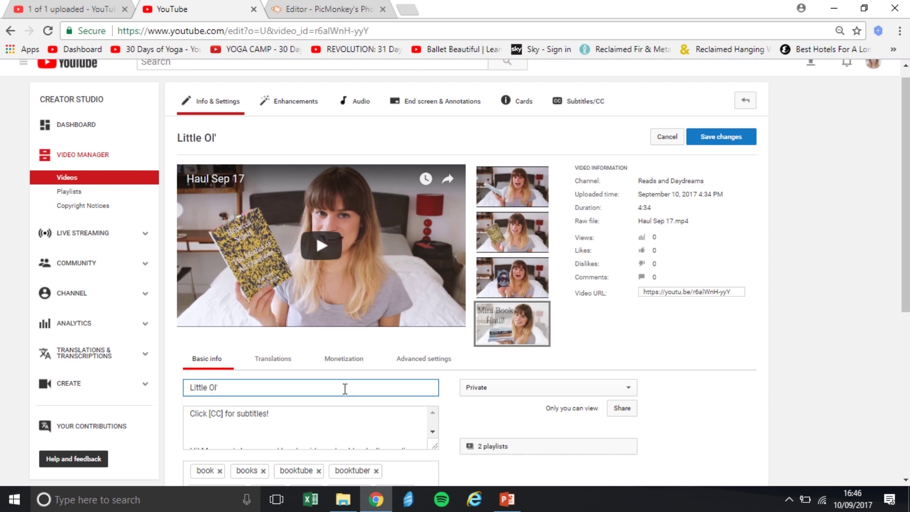
{"action": "type", "text": " Book Haul"}
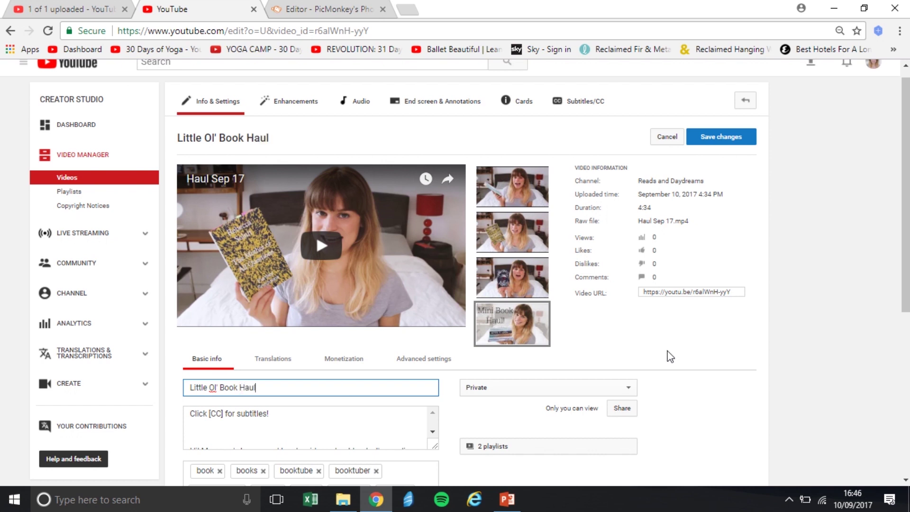
{"action": "scroll", "coordinate": [670, 356], "scroll_direction": "up", "scroll_amount": 1}
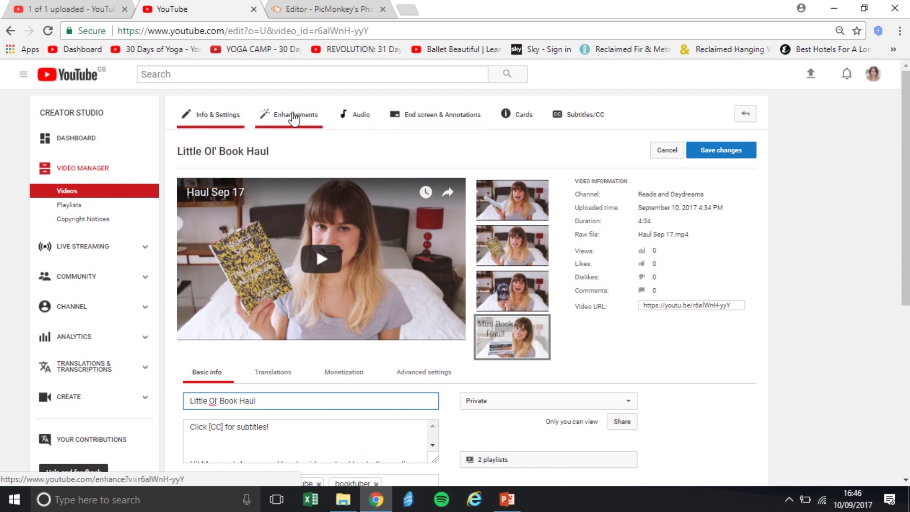
- Import the Macbeth video's end screen into this video's end screen editor
{"action": "left_click", "coordinate": [437, 112]}
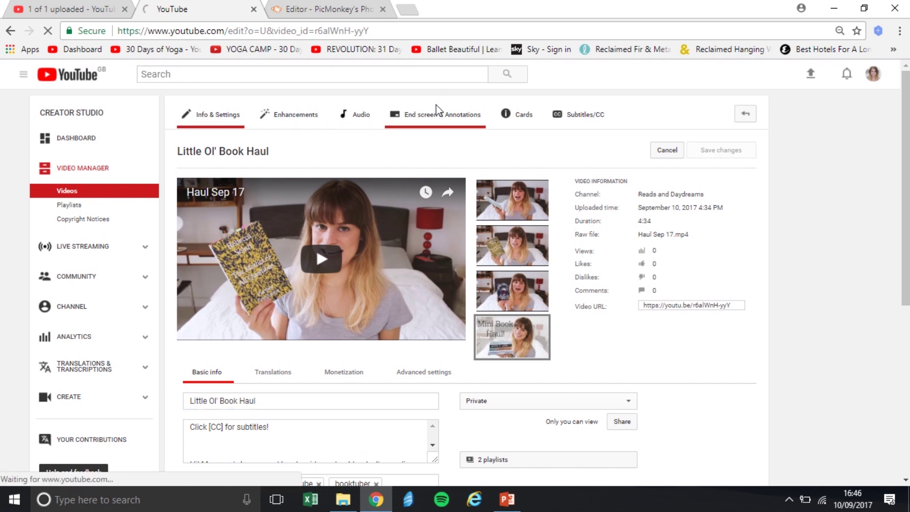
{"action": "scroll", "coordinate": [451, 125], "scroll_direction": "down", "scroll_amount": 2}
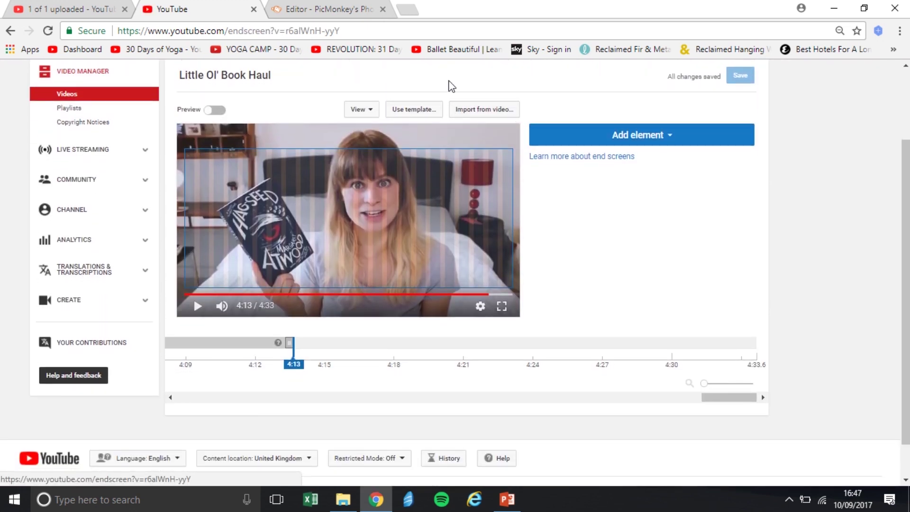
{"action": "left_click", "coordinate": [471, 110]}
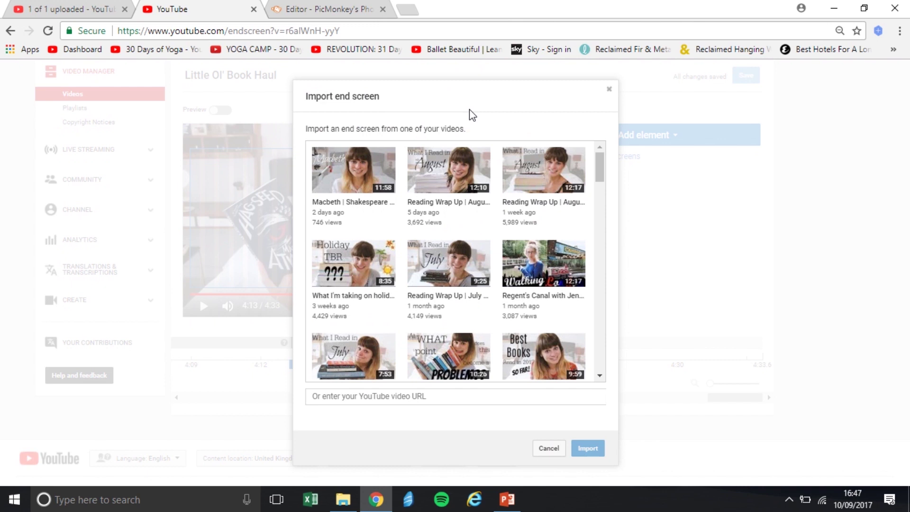
{"action": "left_click", "coordinate": [375, 174]}
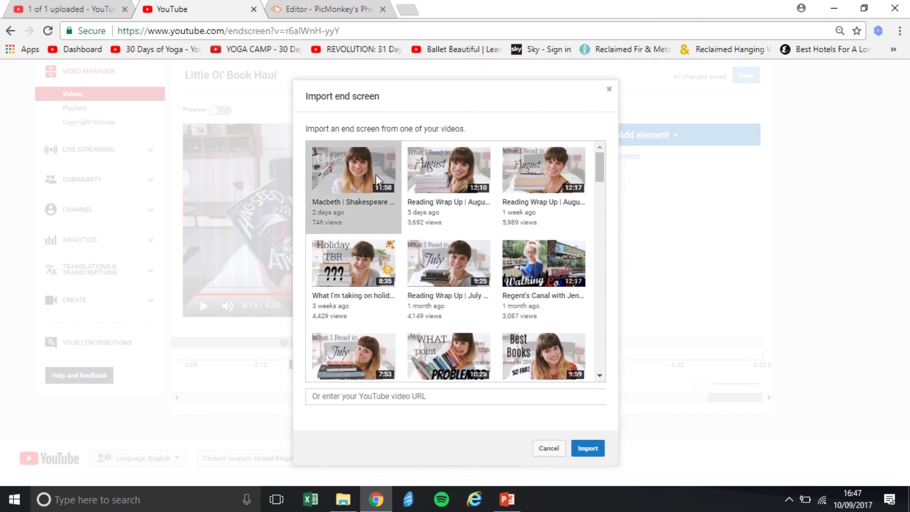
{"action": "left_click", "coordinate": [593, 450]}
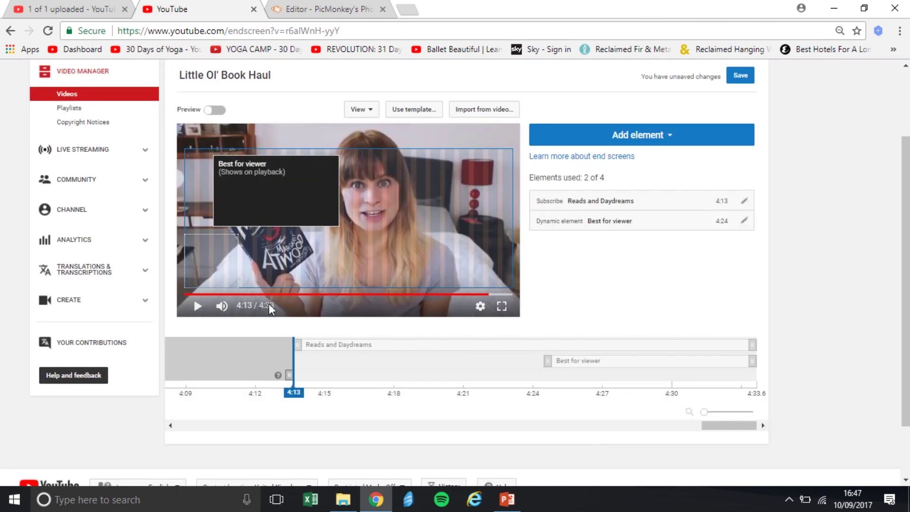
- Preview the Subscribe and Best for viewer elements at 4:14 and 4:24, then save
{"action": "left_click_drag", "start_coordinate": [293, 359], "coordinate": [309, 359]}
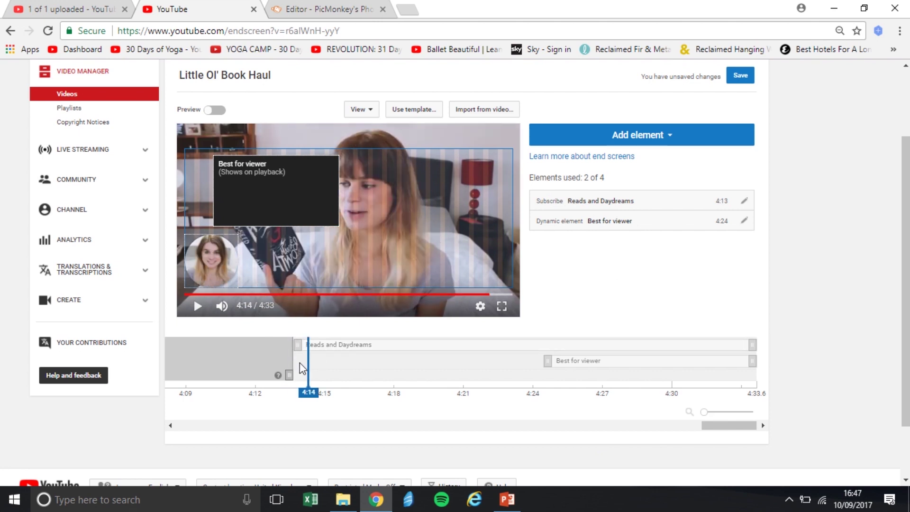
{"action": "left_click_drag", "start_coordinate": [309, 362], "coordinate": [551, 373]}
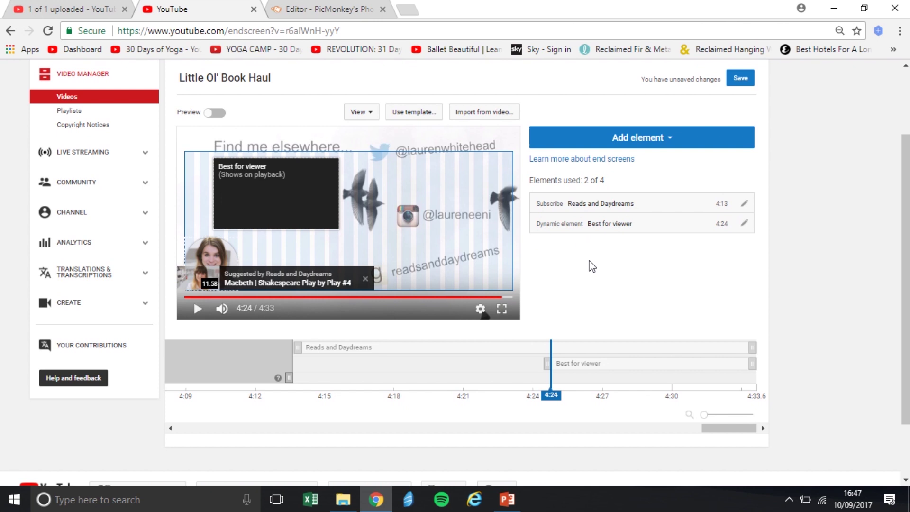
{"action": "scroll", "coordinate": [321, 266], "scroll_direction": "up", "scroll_amount": 2}
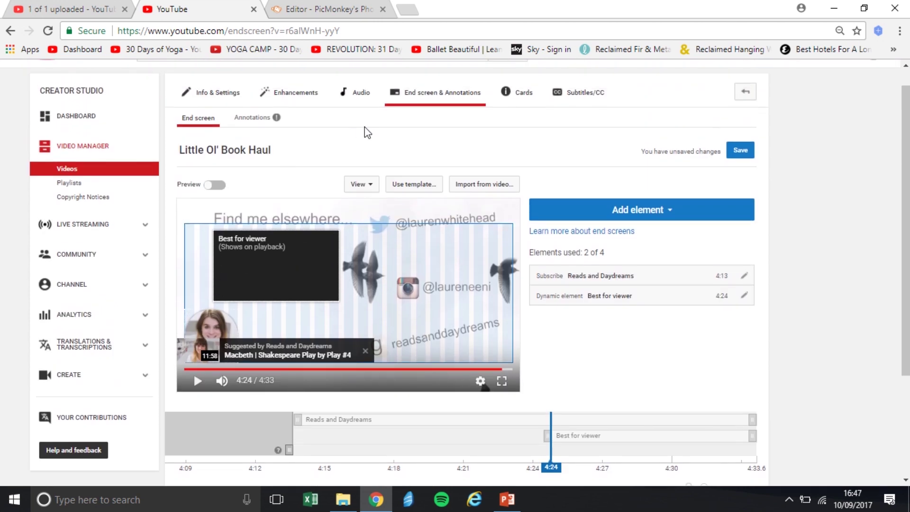
{"action": "left_click", "coordinate": [740, 152]}
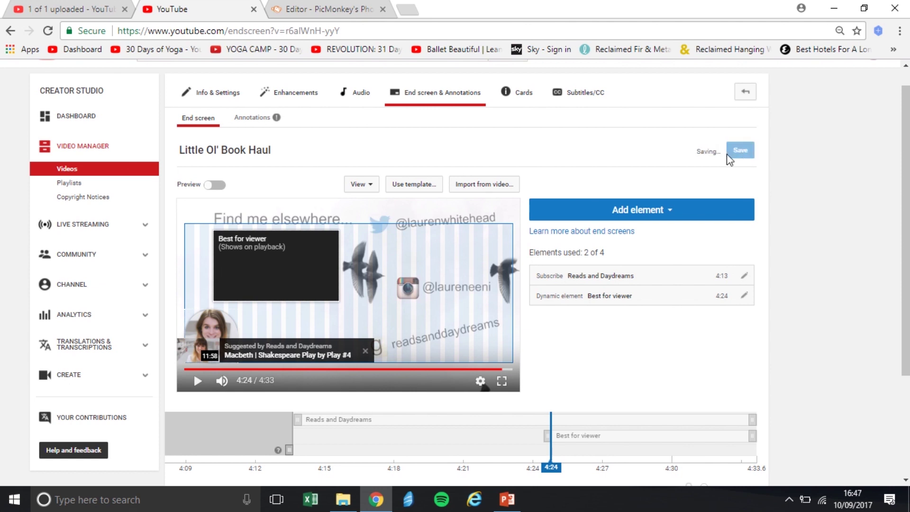
- Scrub through the video on the Cards timeline, then move on to Subtitles/CC
{"action": "left_click", "coordinate": [523, 105]}
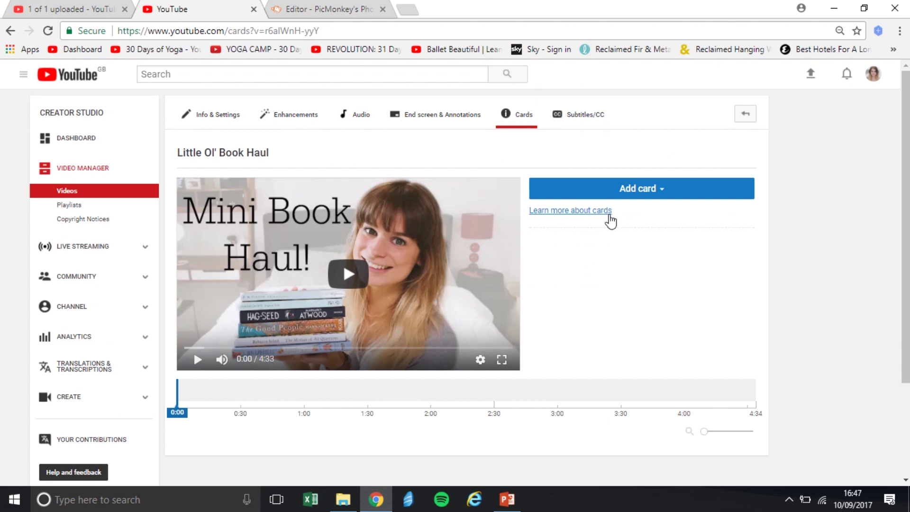
{"action": "left_click_drag", "start_coordinate": [178, 392], "coordinate": [294, 395]}
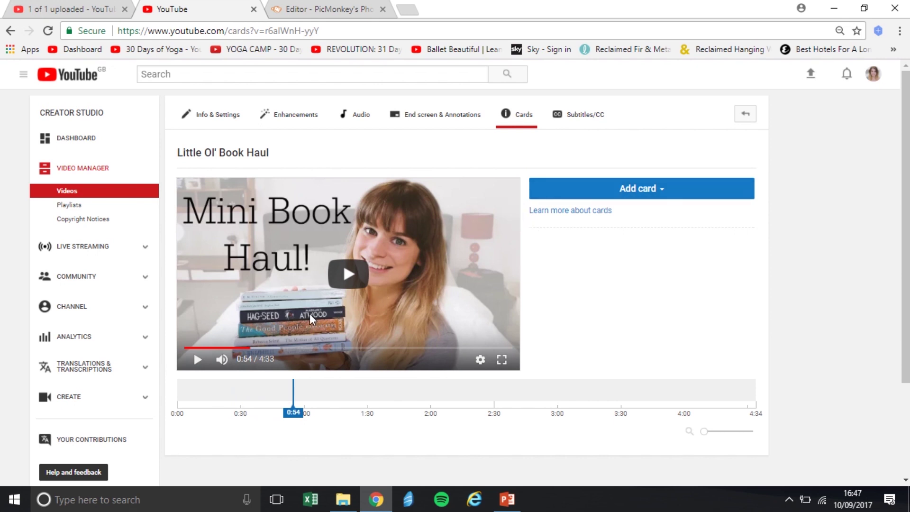
{"action": "left_click", "coordinate": [577, 112]}
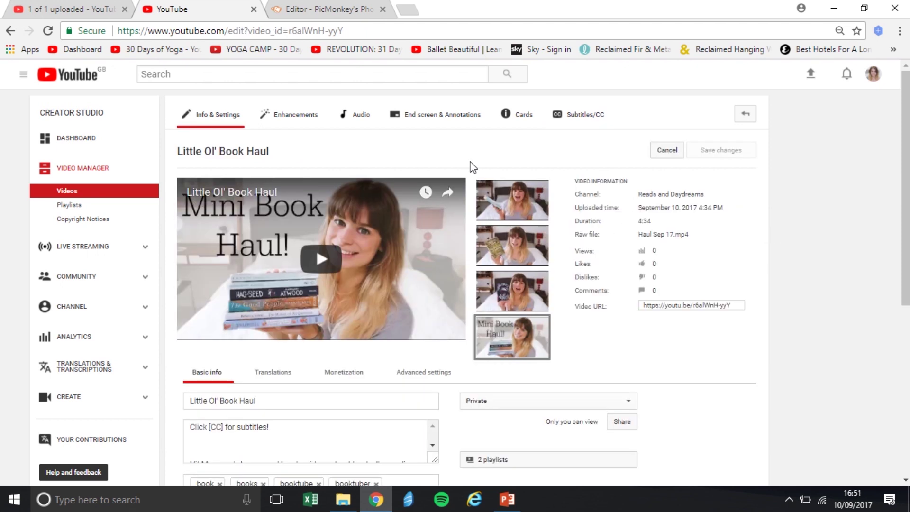
- Leave the video's visibility set to Private
{"action": "scroll", "coordinate": [471, 167], "scroll_direction": "down", "scroll_amount": 5}
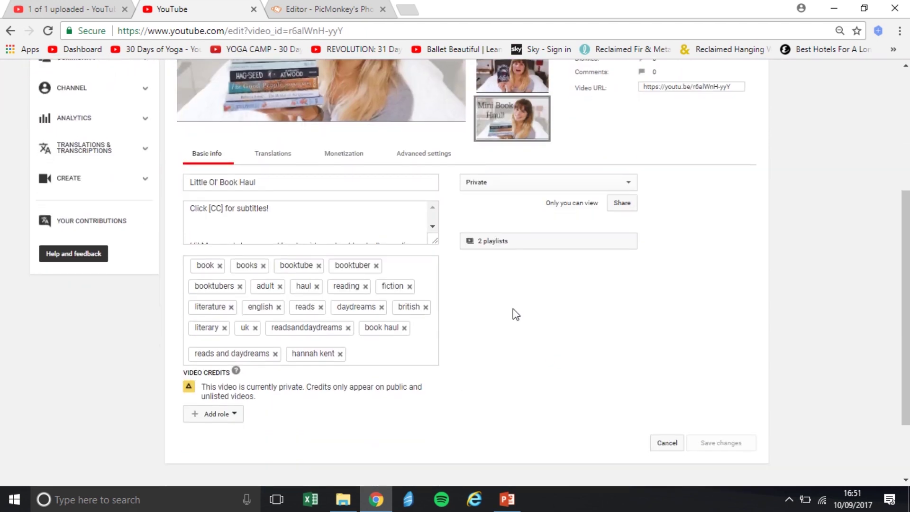
{"action": "scroll", "coordinate": [513, 308], "scroll_direction": "down", "scroll_amount": 1}
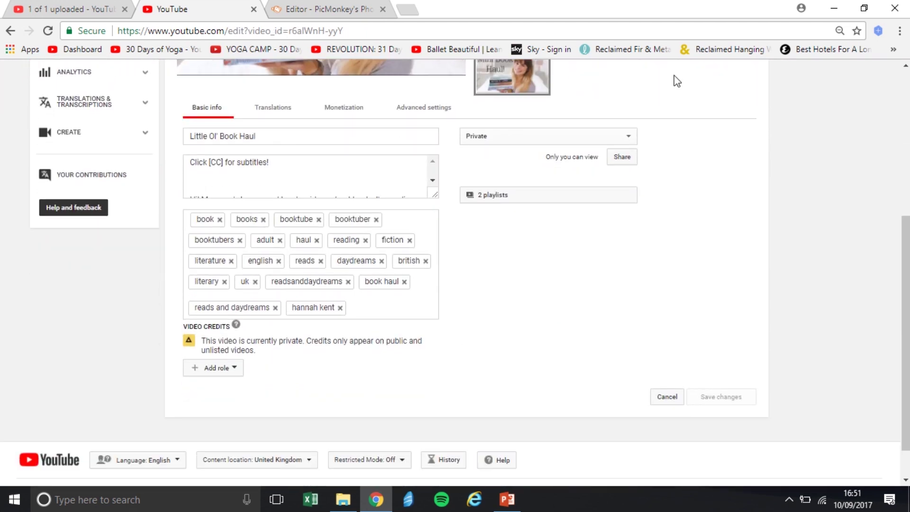
{"action": "left_click", "coordinate": [629, 138]}
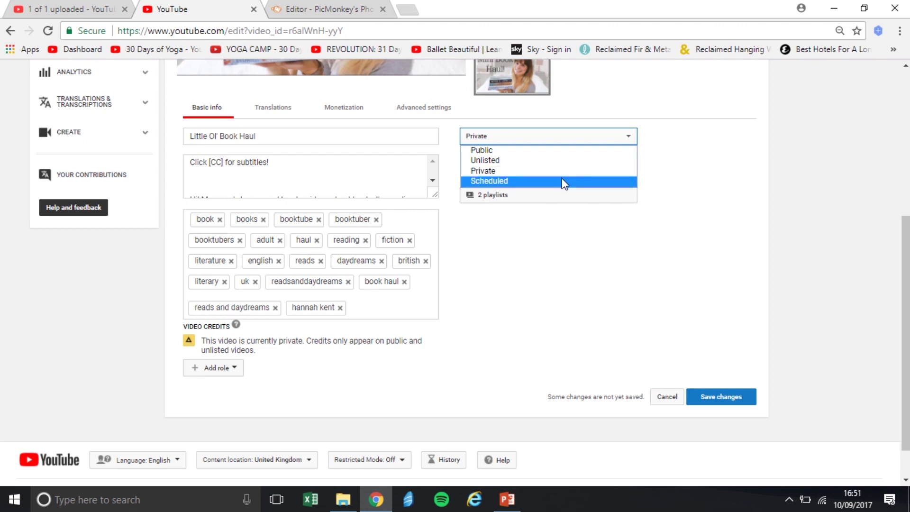
{"action": "left_click", "coordinate": [570, 257]}
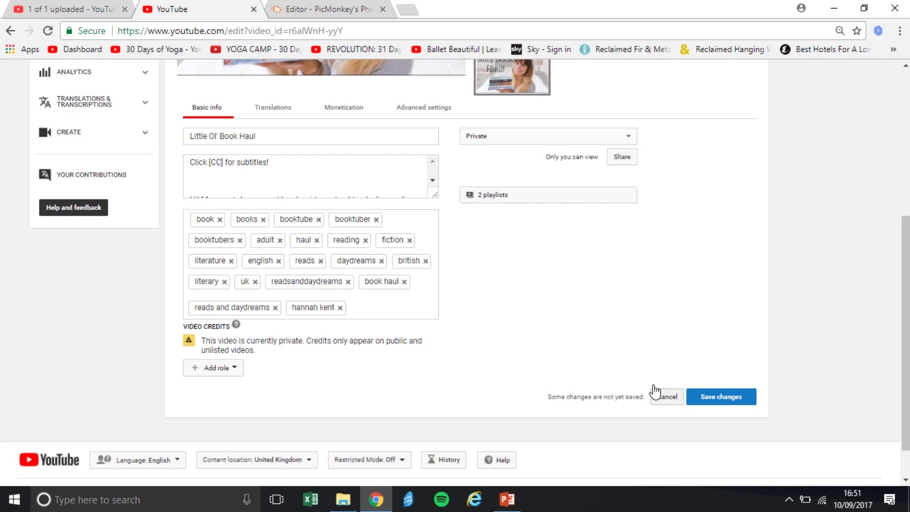
- Read through the video description, then head for the channel Dashboard
{"action": "scroll", "coordinate": [686, 248], "scroll_direction": "up", "scroll_amount": 3}
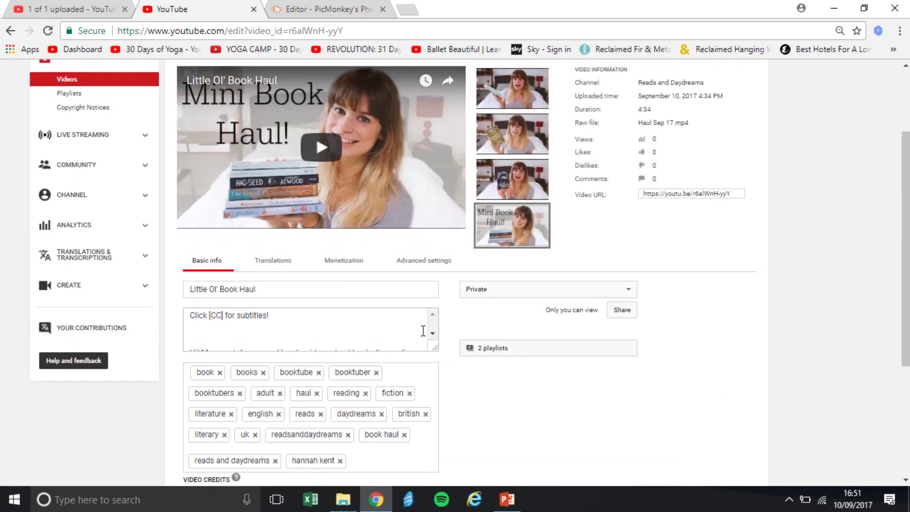
{"action": "left_click", "coordinate": [433, 335]}
{"action": "left_click", "coordinate": [433, 335]}
{"action": "left_click", "coordinate": [433, 315]}
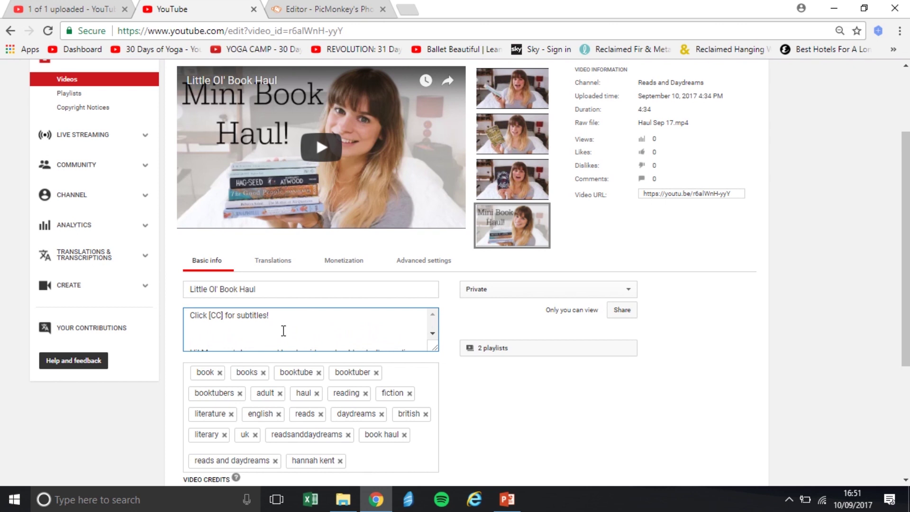
{"action": "scroll", "coordinate": [732, 299], "scroll_direction": "up", "scroll_amount": 3}
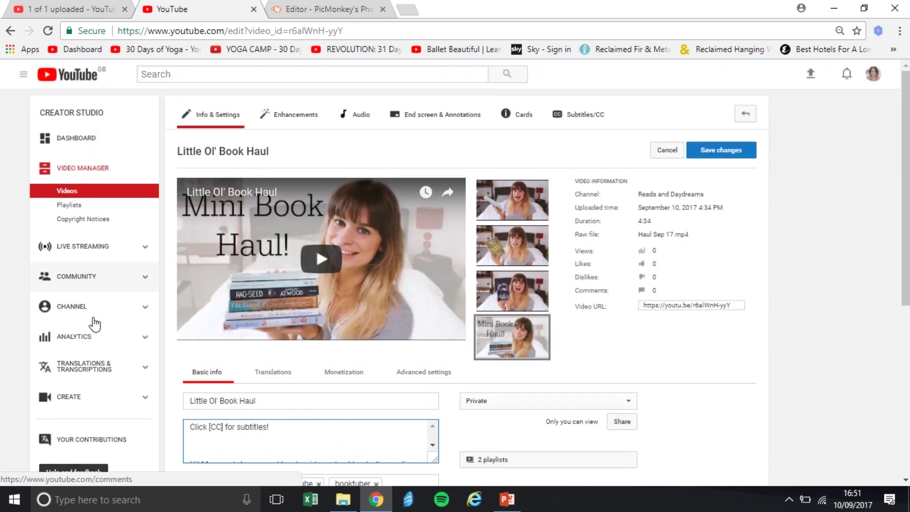
{"action": "left_click", "coordinate": [92, 139]}
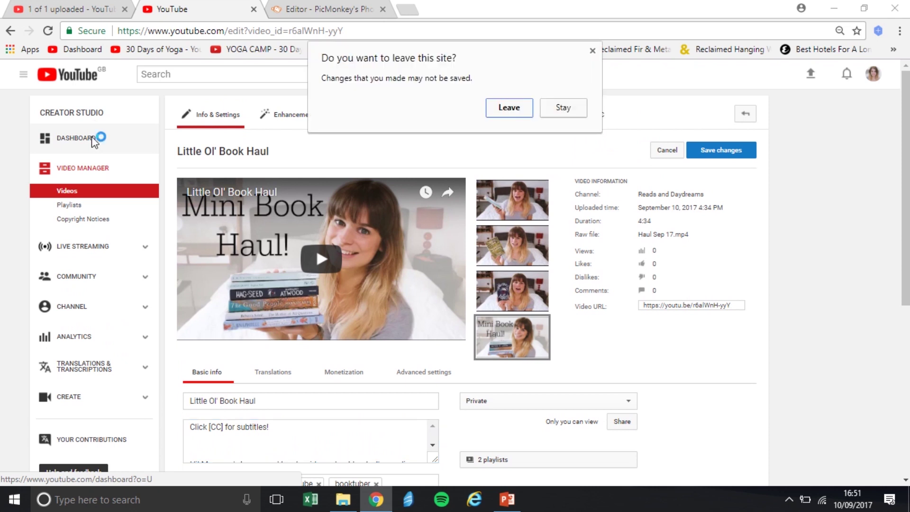
- Confirm leaving the edit page and glance over the channel's comments
{"action": "key", "text": "Return"}
{"action": "left_click", "coordinate": [135, 228]}
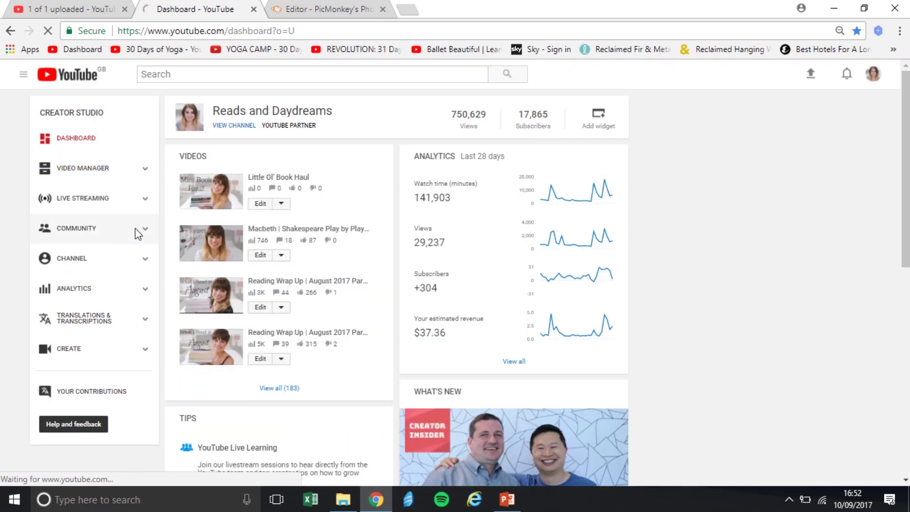
{"action": "scroll", "coordinate": [371, 255], "scroll_direction": "down", "scroll_amount": 2}
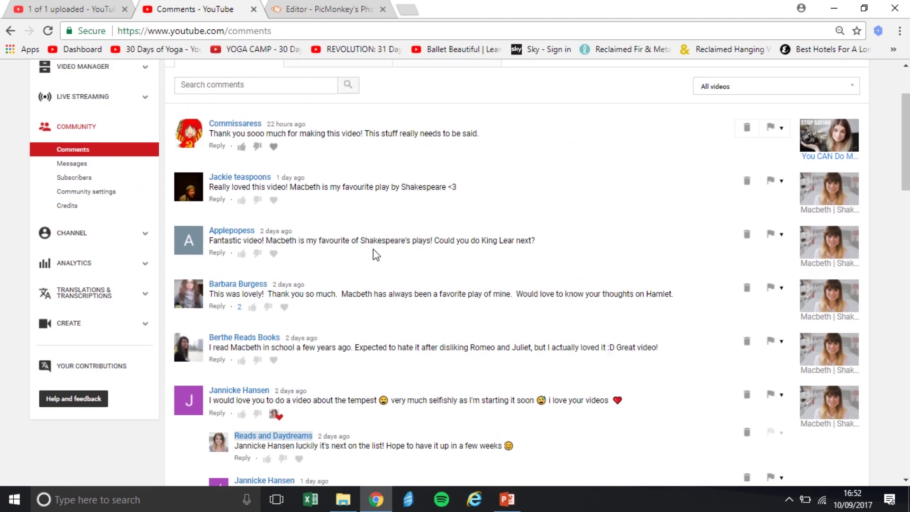
{"action": "scroll", "coordinate": [374, 253], "scroll_direction": "up", "scroll_amount": 2}
- Review the 28-day Analytics overview: 138,963 watch-time minutes, 28,614 views, Top 10 videos
{"action": "left_click", "coordinate": [142, 357]}
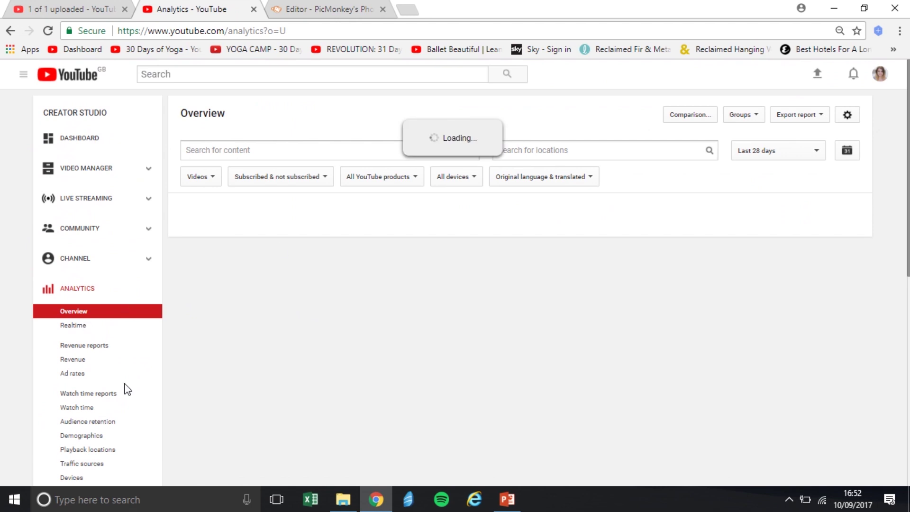
{"action": "scroll", "coordinate": [259, 305], "scroll_direction": "down", "scroll_amount": 2}
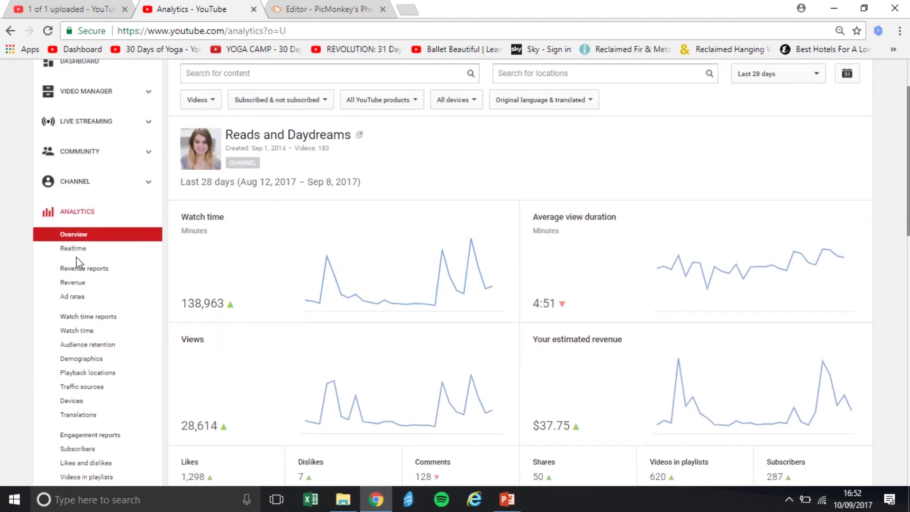
{"action": "scroll", "coordinate": [102, 328], "scroll_direction": "down", "scroll_amount": 2}
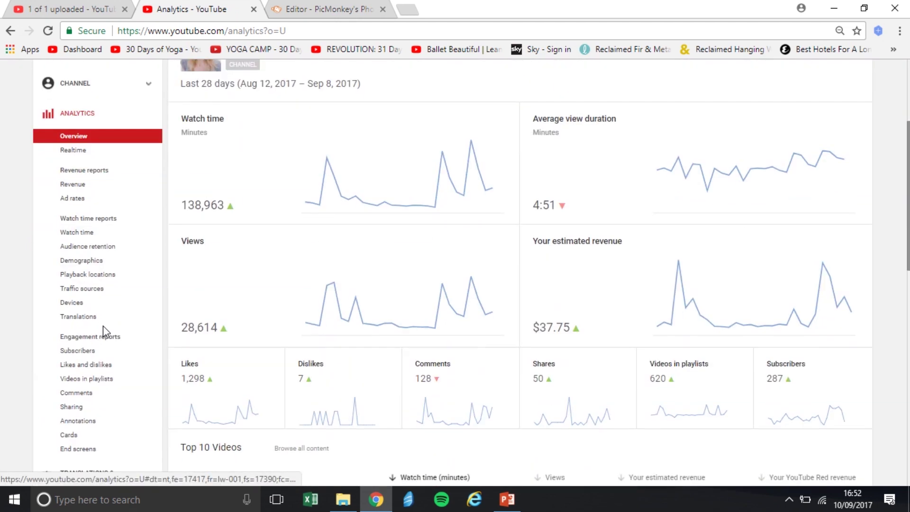
{"action": "scroll", "coordinate": [104, 339], "scroll_direction": "down", "scroll_amount": 5}
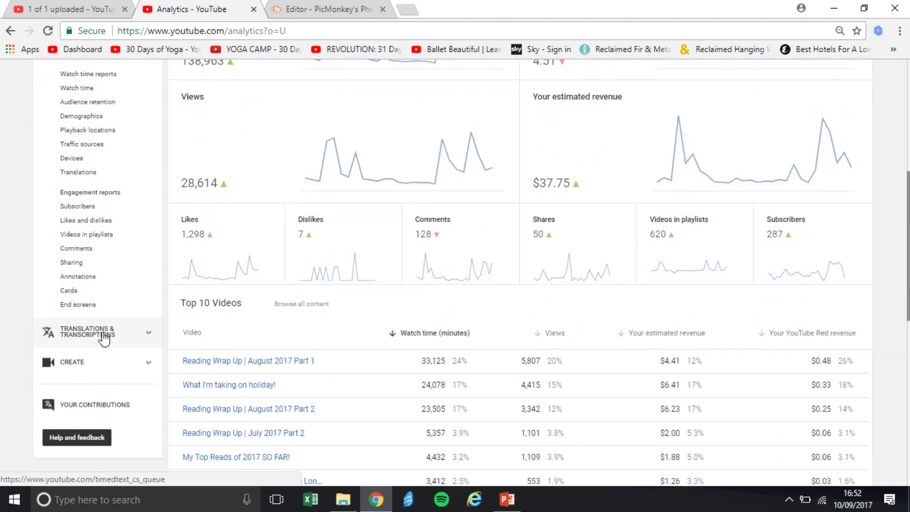
{"action": "scroll", "coordinate": [122, 221], "scroll_direction": "up", "scroll_amount": 4}
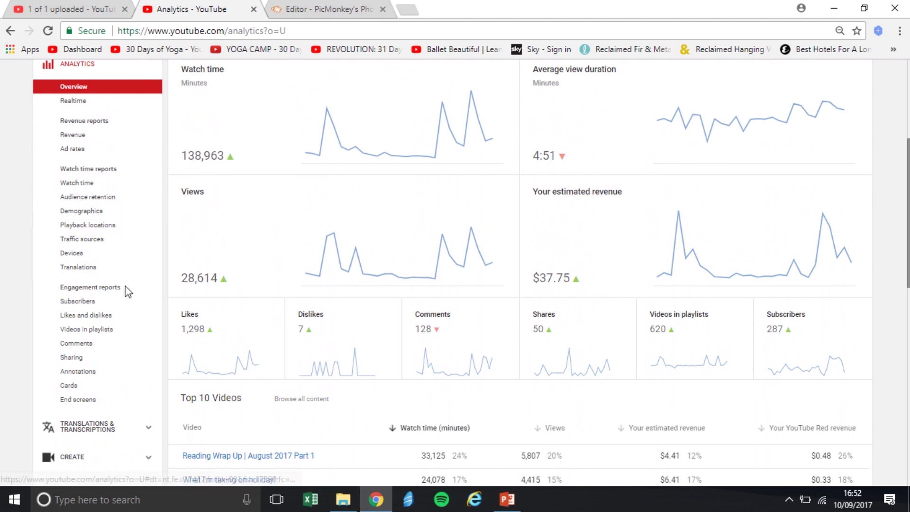
{"action": "scroll", "coordinate": [290, 261], "scroll_direction": "up", "scroll_amount": 2}
{"action": "scroll", "coordinate": [290, 262], "scroll_direction": "up", "scroll_amount": 1}
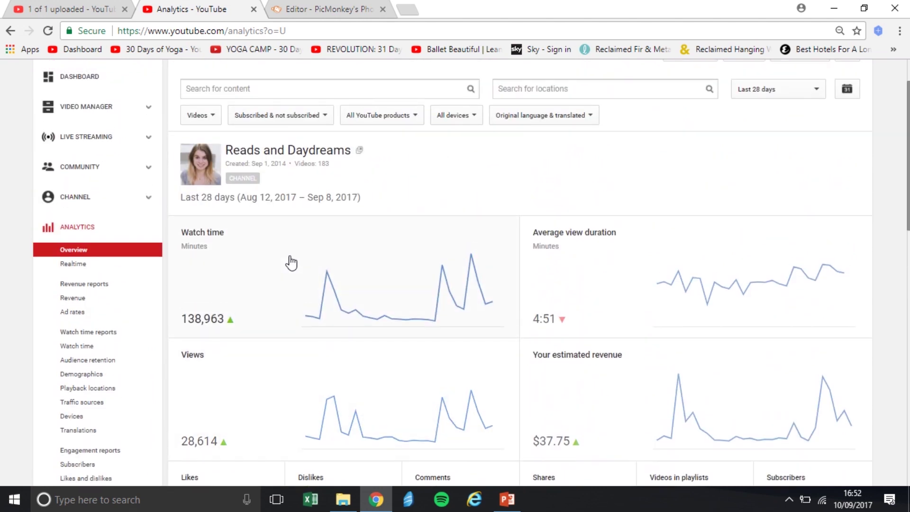
{"action": "scroll", "coordinate": [291, 262], "scroll_direction": "down", "scroll_amount": 3}
{"action": "scroll", "coordinate": [291, 262], "scroll_direction": "down", "scroll_amount": 3}
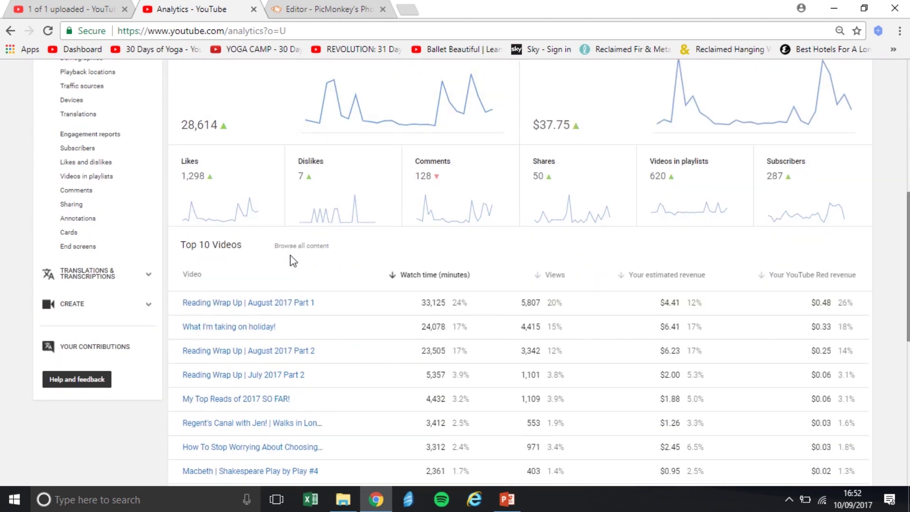
{"action": "scroll", "coordinate": [299, 259], "scroll_direction": "up", "scroll_amount": 3}
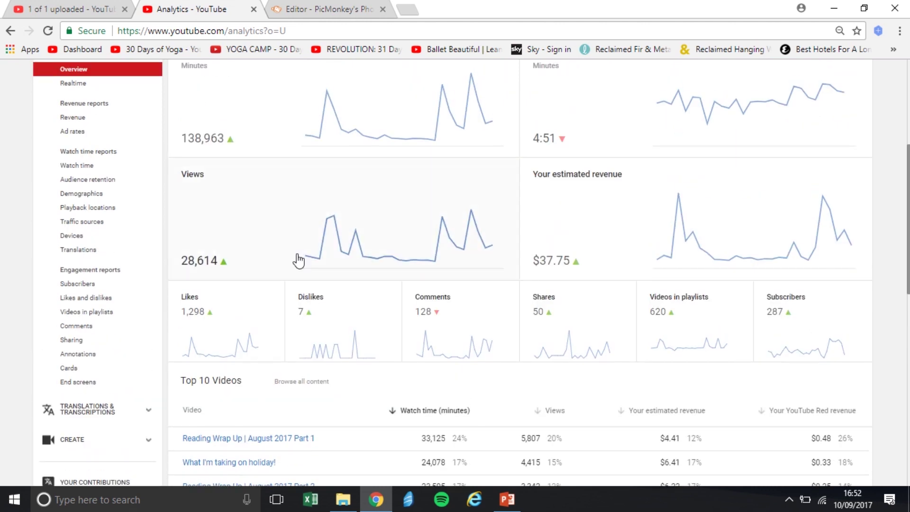
{"action": "scroll", "coordinate": [299, 259], "scroll_direction": "down", "scroll_amount": 4}
- Browse the free music tracks in the Audio Library
{"action": "left_click", "coordinate": [126, 260]}
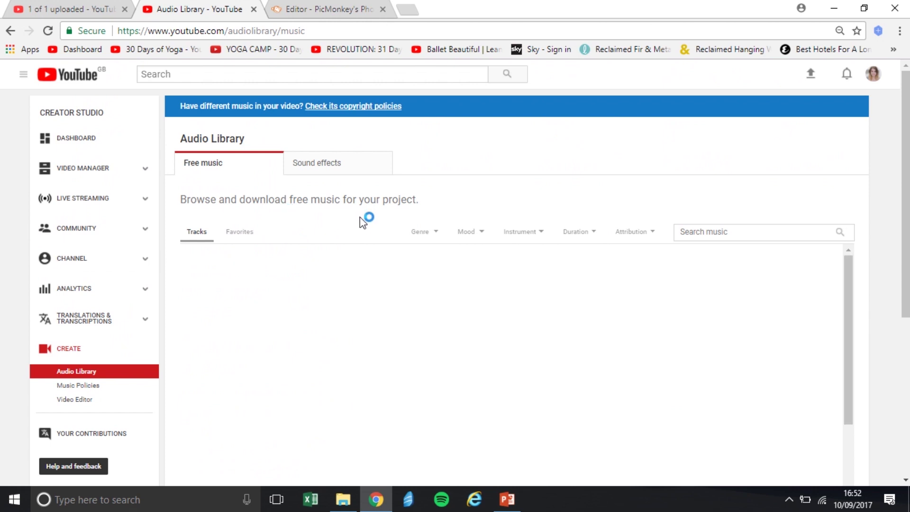
{"action": "scroll", "coordinate": [415, 221], "scroll_direction": "down", "scroll_amount": 2}
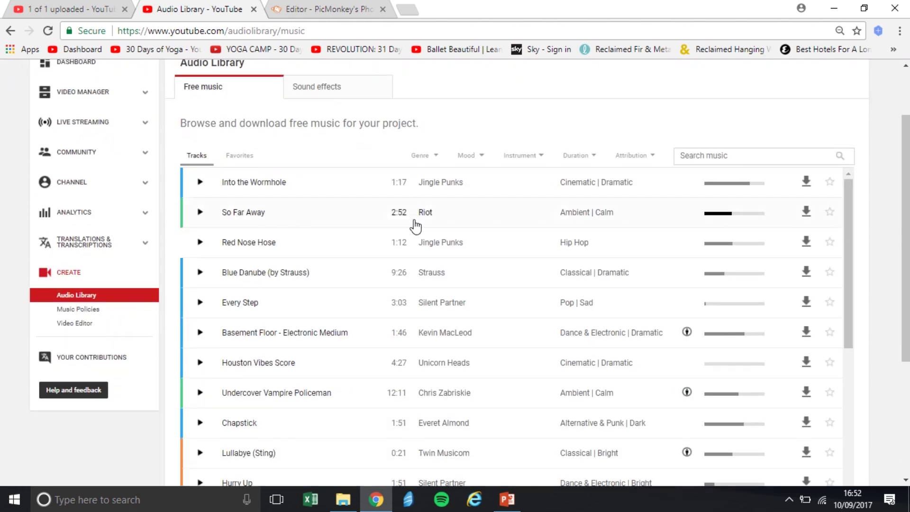
{"action": "scroll", "coordinate": [385, 271], "scroll_direction": "down", "scroll_amount": 2}
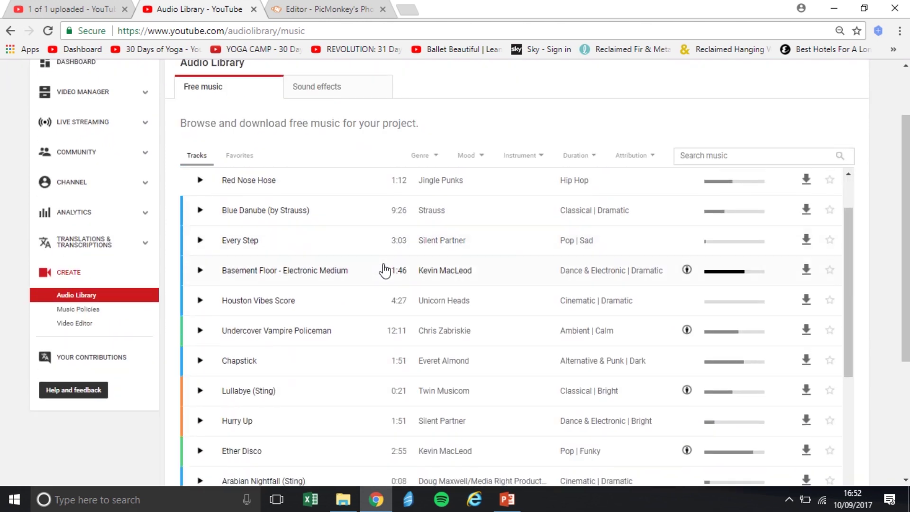
{"action": "scroll", "coordinate": [385, 271], "scroll_direction": "up", "scroll_amount": 3}
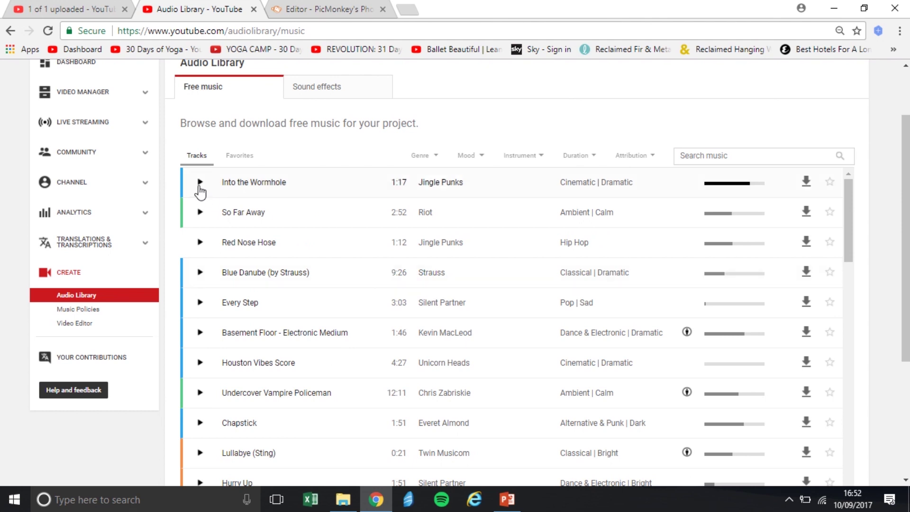
{"action": "scroll", "coordinate": [321, 240], "scroll_direction": "up", "scroll_amount": 2}
{"action": "scroll", "coordinate": [325, 243], "scroll_direction": "down", "scroll_amount": 3}
{"action": "scroll", "coordinate": [325, 244], "scroll_direction": "up", "scroll_amount": 5}
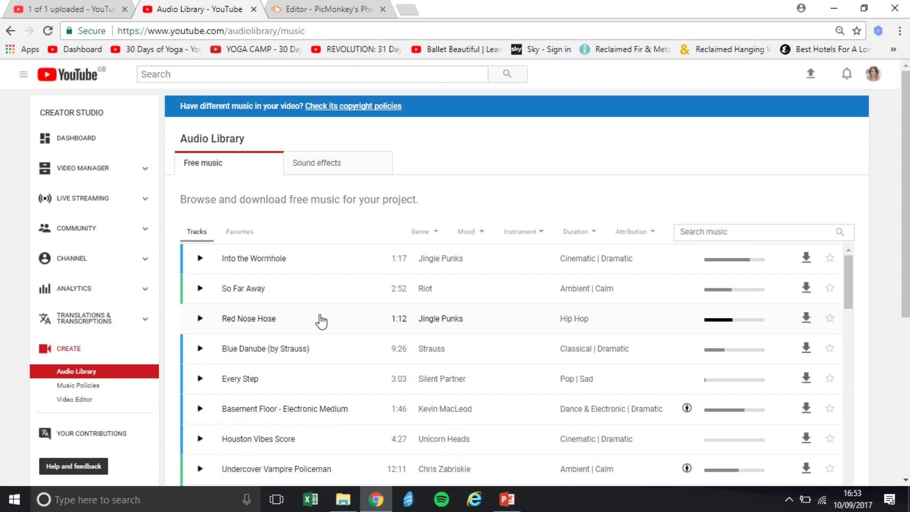
- Scan further through the music tracks, then list all 183 videos in Video Manager
{"action": "scroll", "coordinate": [320, 317], "scroll_direction": "down", "scroll_amount": 1}
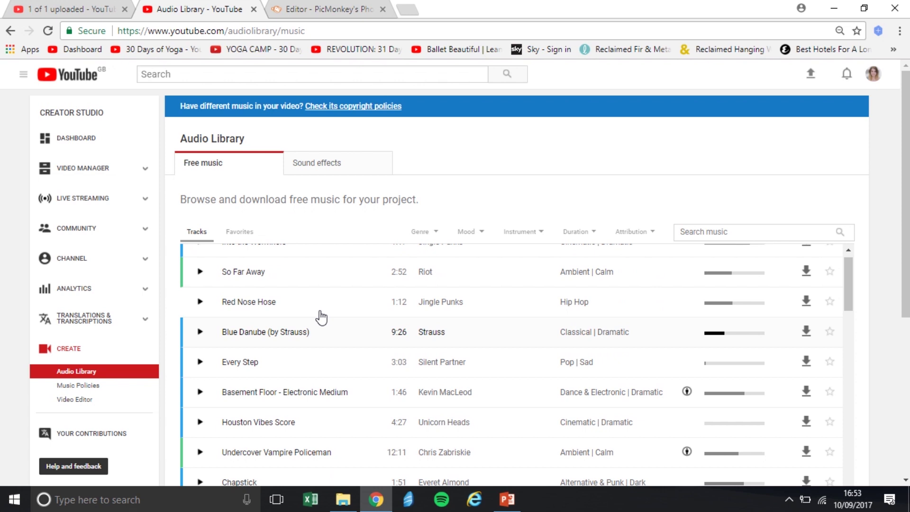
{"action": "scroll", "coordinate": [321, 316], "scroll_direction": "up", "scroll_amount": 1}
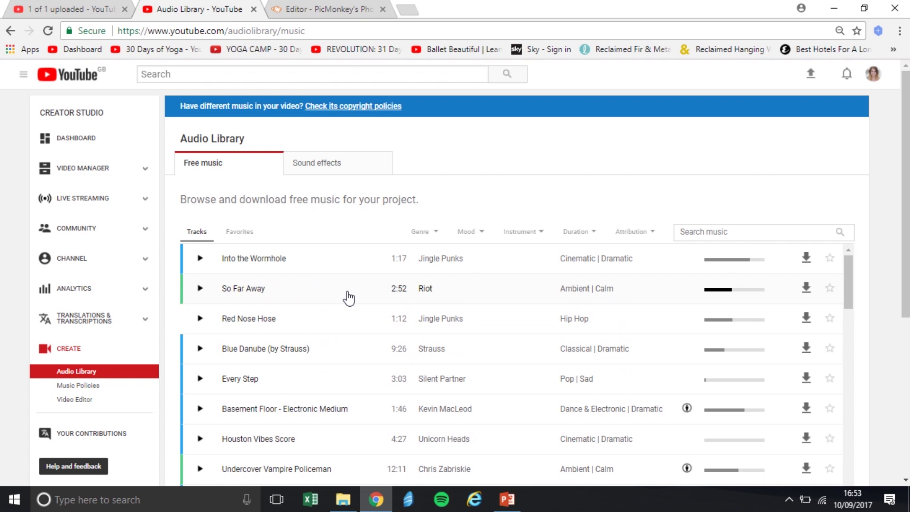
{"action": "scroll", "coordinate": [349, 297], "scroll_direction": "down", "scroll_amount": 10}
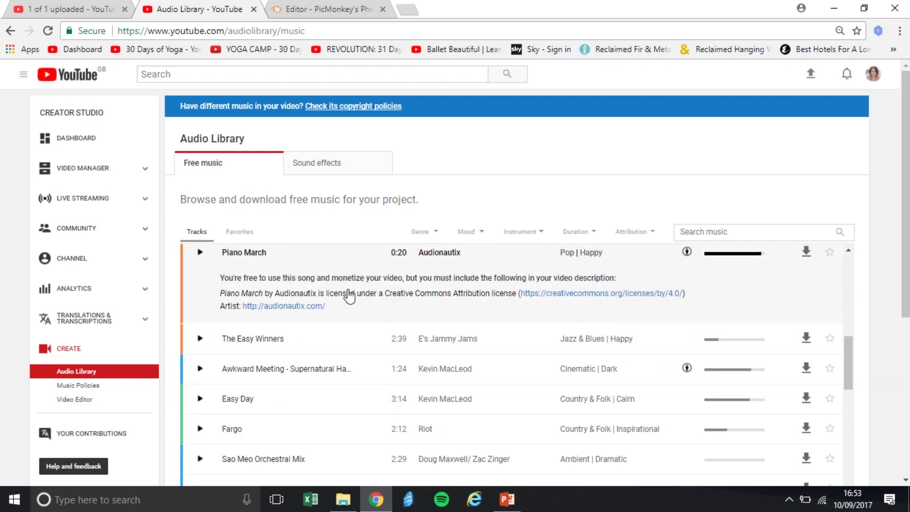
{"action": "scroll", "coordinate": [342, 371], "scroll_direction": "down", "scroll_amount": 10}
{"action": "scroll", "coordinate": [345, 372], "scroll_direction": "up", "scroll_amount": 3}
{"action": "scroll", "coordinate": [344, 372], "scroll_direction": "up", "scroll_amount": 4}
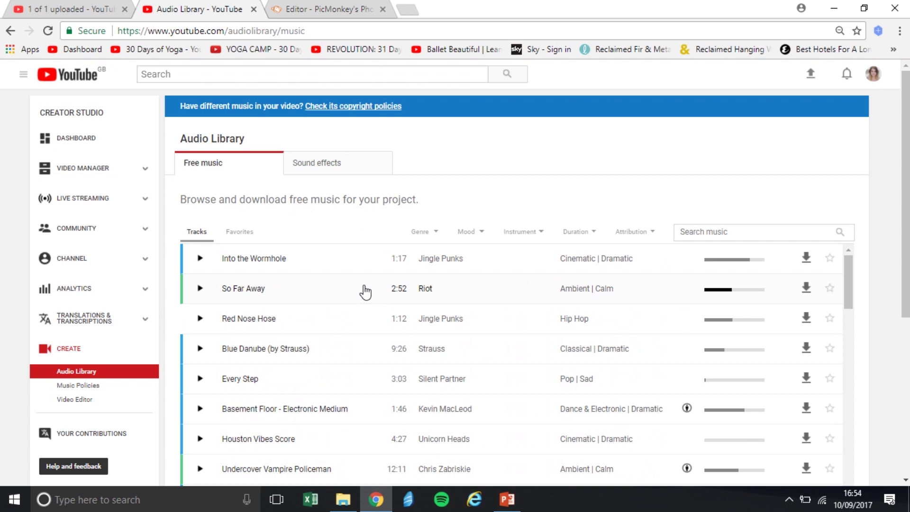
{"action": "left_click", "coordinate": [131, 165]}
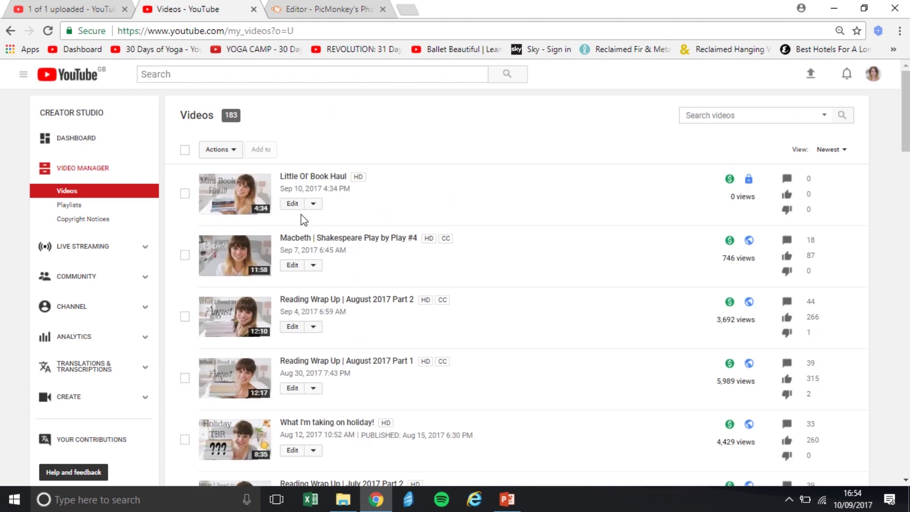
- Change Little Ol' Book Haul from Private to Scheduled for Mon Sep 11 2017, 6:00 PM
{"action": "left_click", "coordinate": [294, 208]}
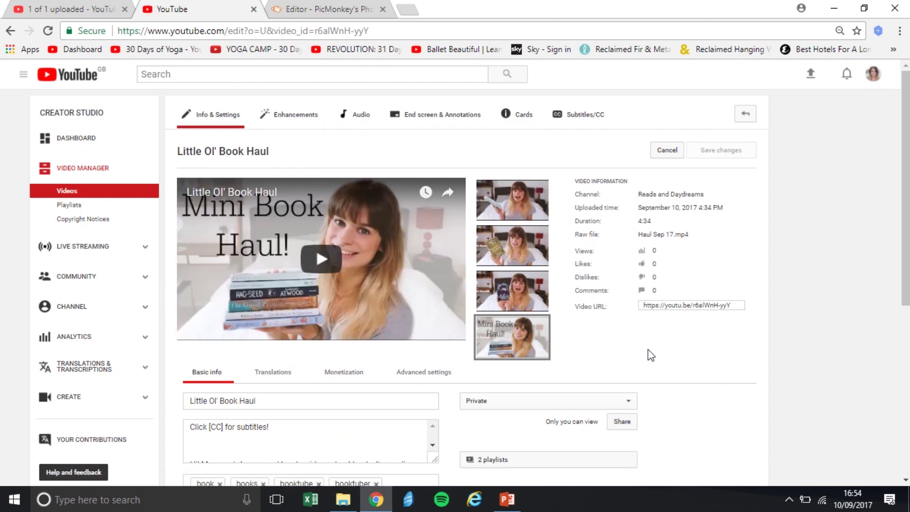
{"action": "scroll", "coordinate": [647, 349], "scroll_direction": "down", "scroll_amount": 3}
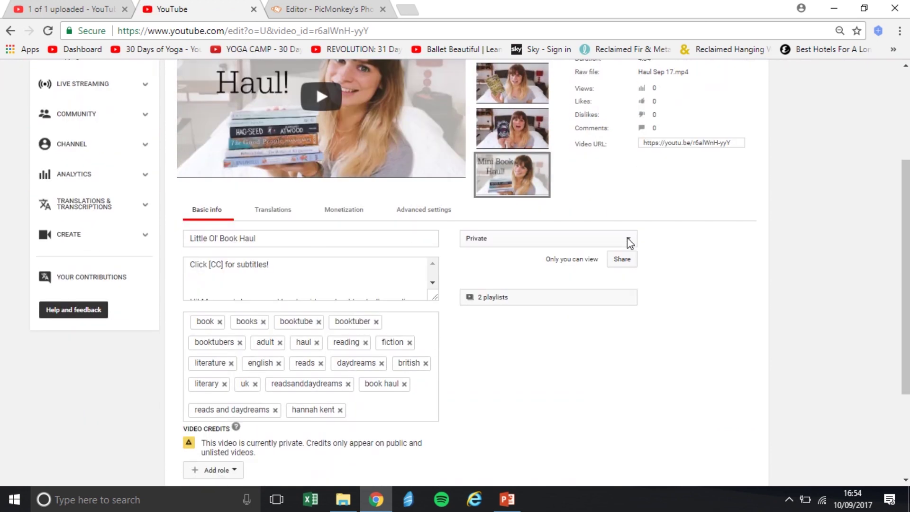
{"action": "left_click", "coordinate": [627, 236]}
{"action": "left_click", "coordinate": [560, 281]}
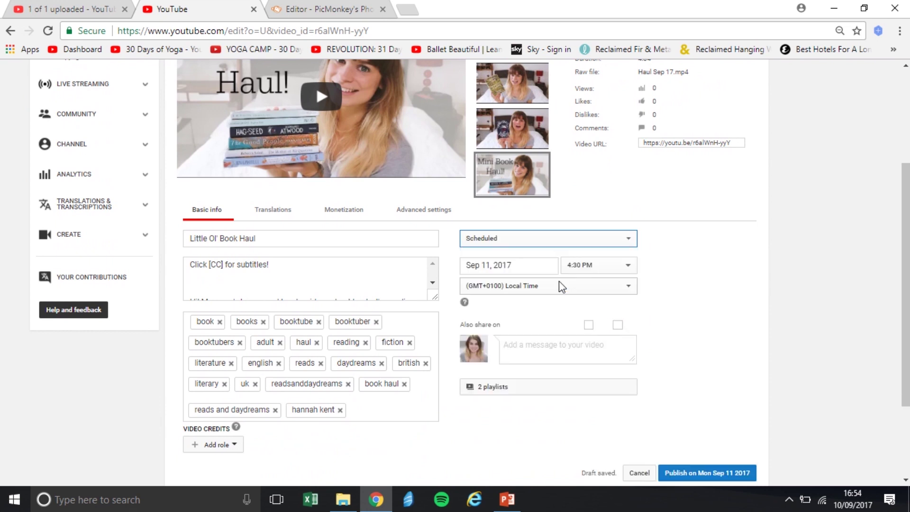
{"action": "left_click", "coordinate": [616, 268]}
{"action": "left_click_drag", "start_coordinate": [633, 375], "coordinate": [629, 411]}
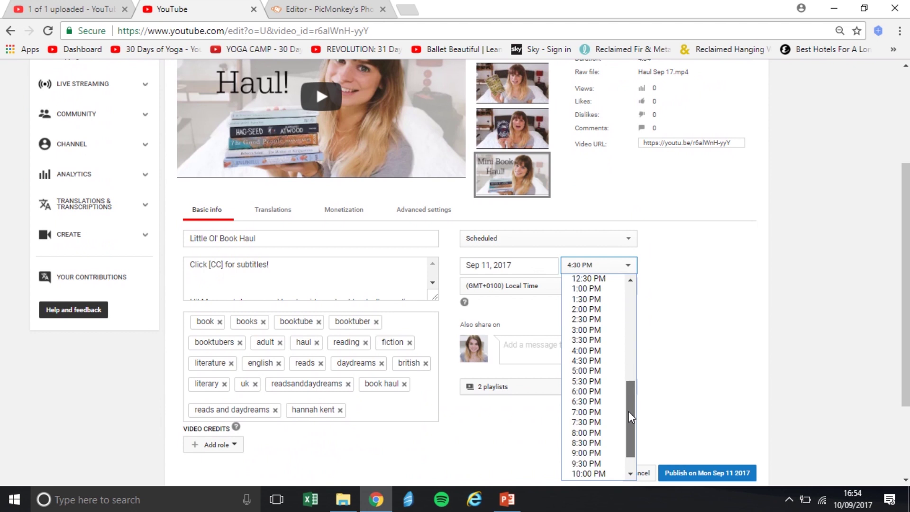
{"action": "left_click", "coordinate": [593, 397]}
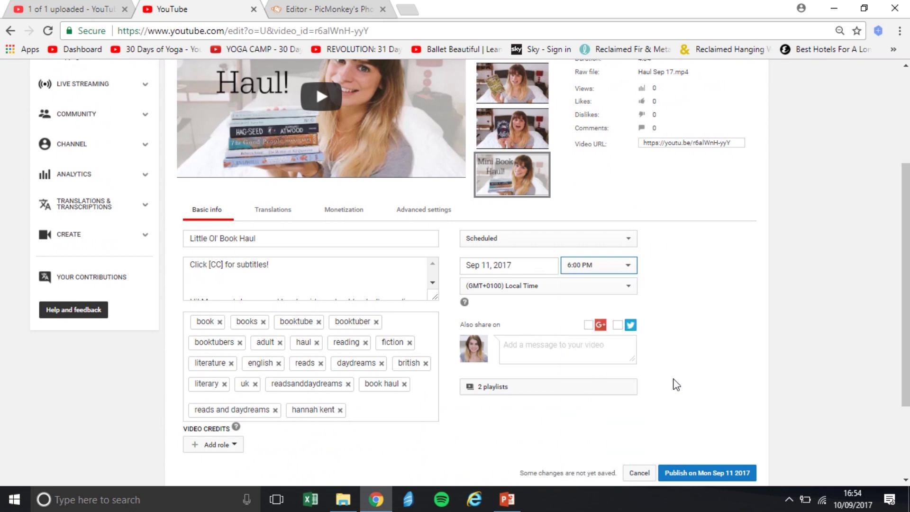
{"action": "scroll", "coordinate": [711, 398], "scroll_direction": "down", "scroll_amount": 2}
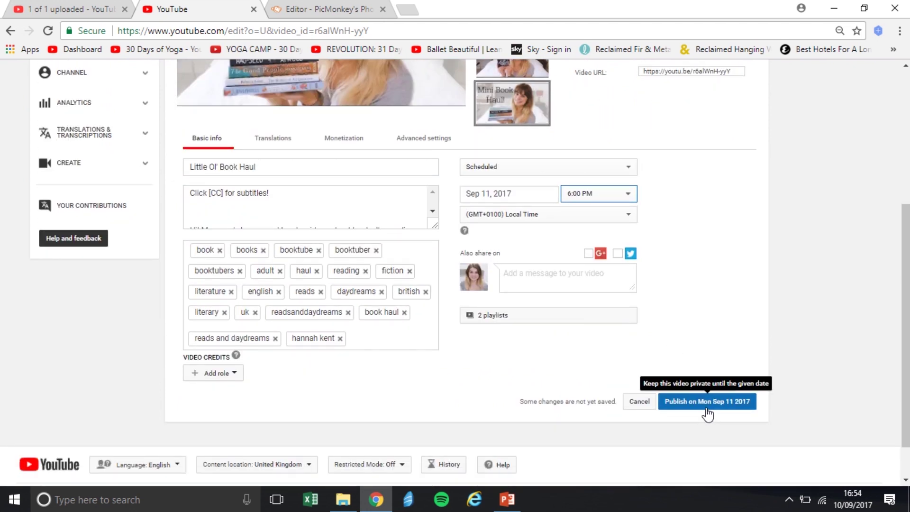
{"action": "left_click", "coordinate": [707, 411]}
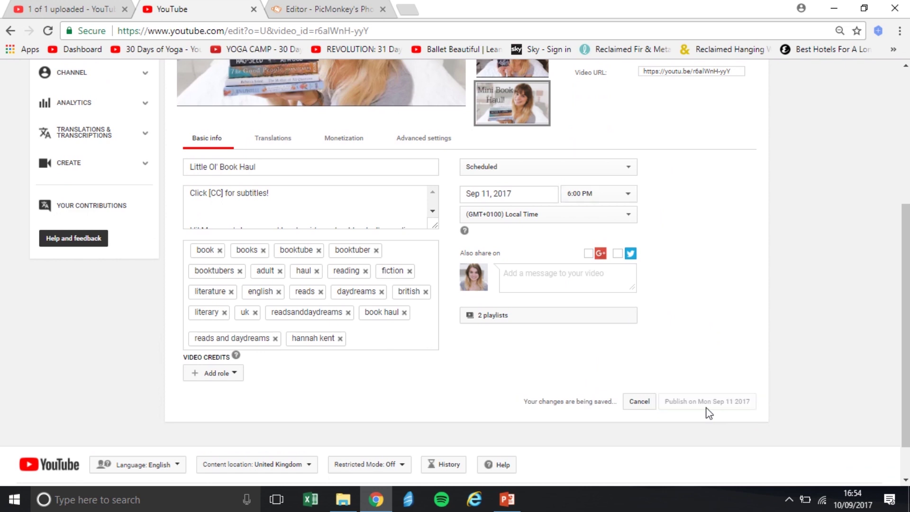